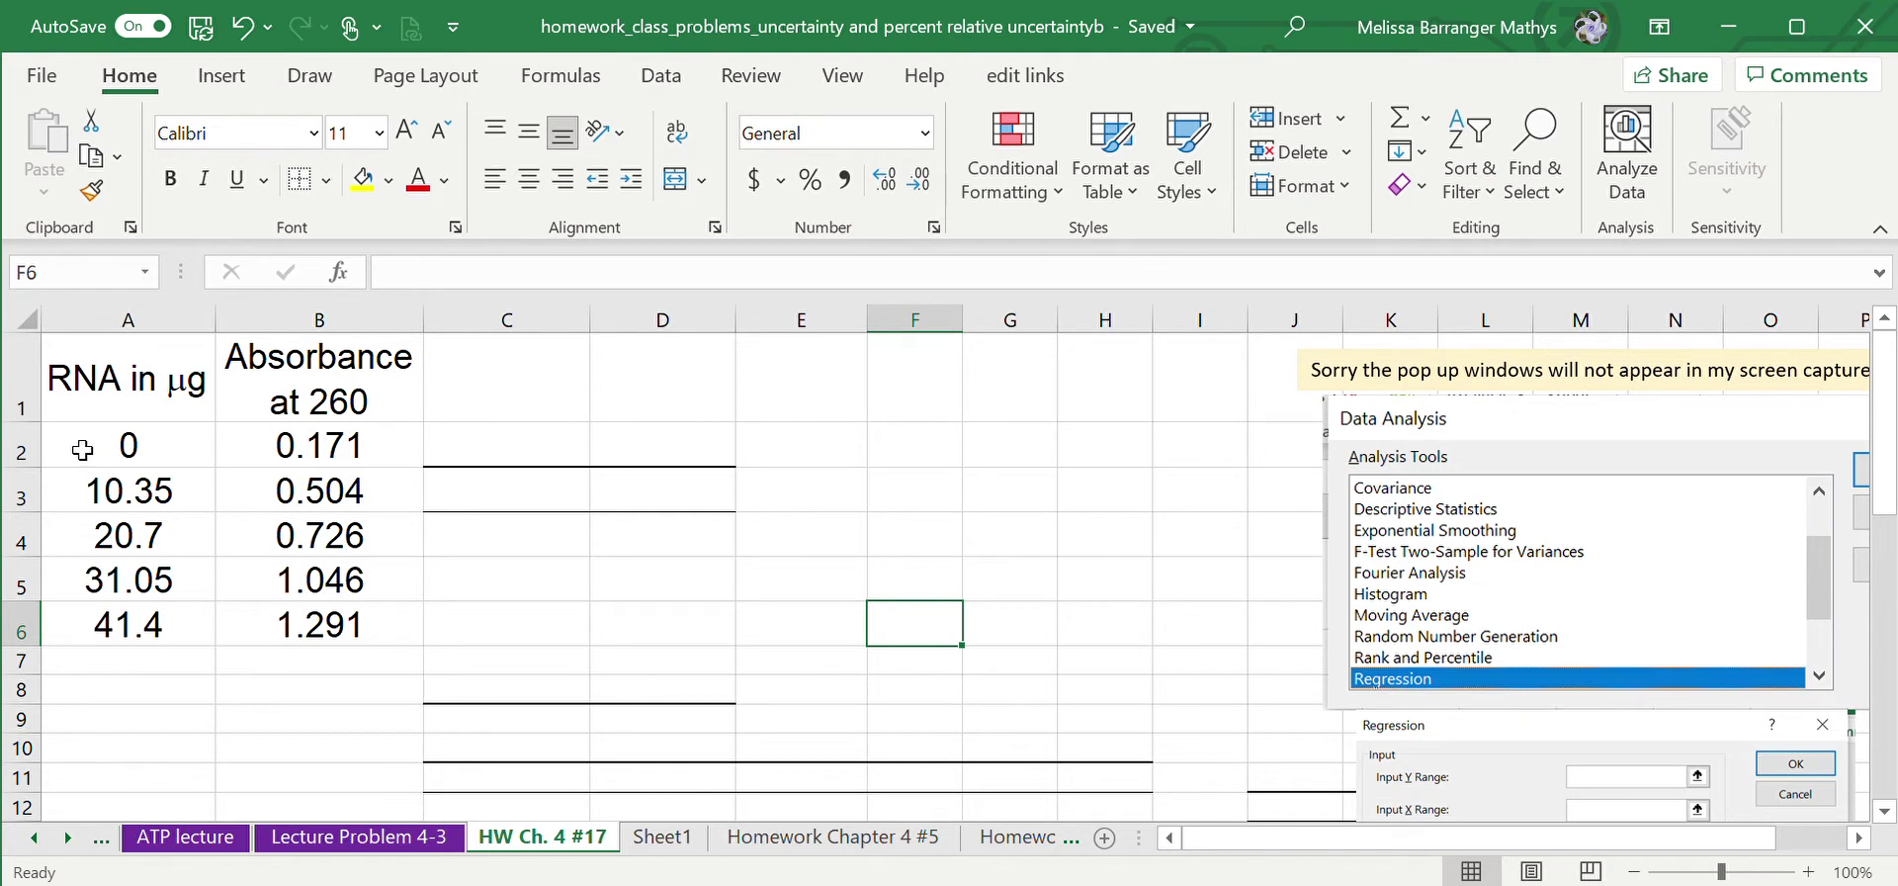
Select the RNA and absorbance values in A2:B6 and launch the Data Analysis tools.
{"action": "left_click", "coordinate": [99, 452]}
{"action": "left_click_drag", "start_coordinate": [213, 456], "coordinate": [332, 624]}
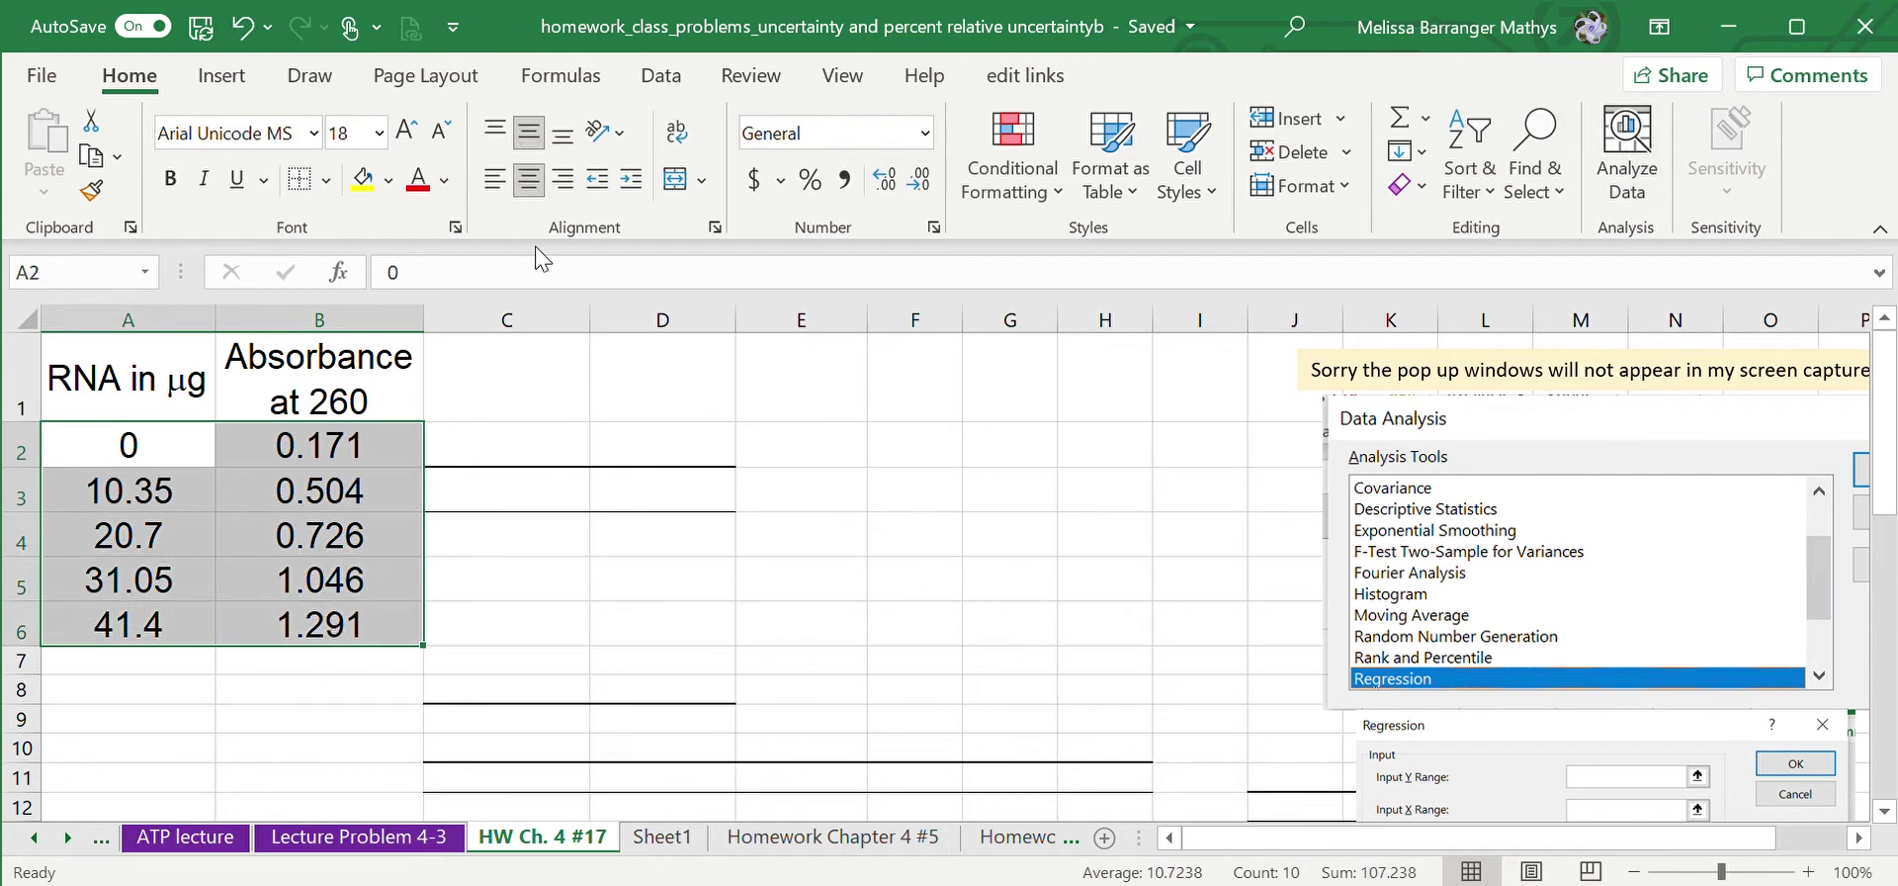
{"action": "left_click", "coordinate": [687, 83]}
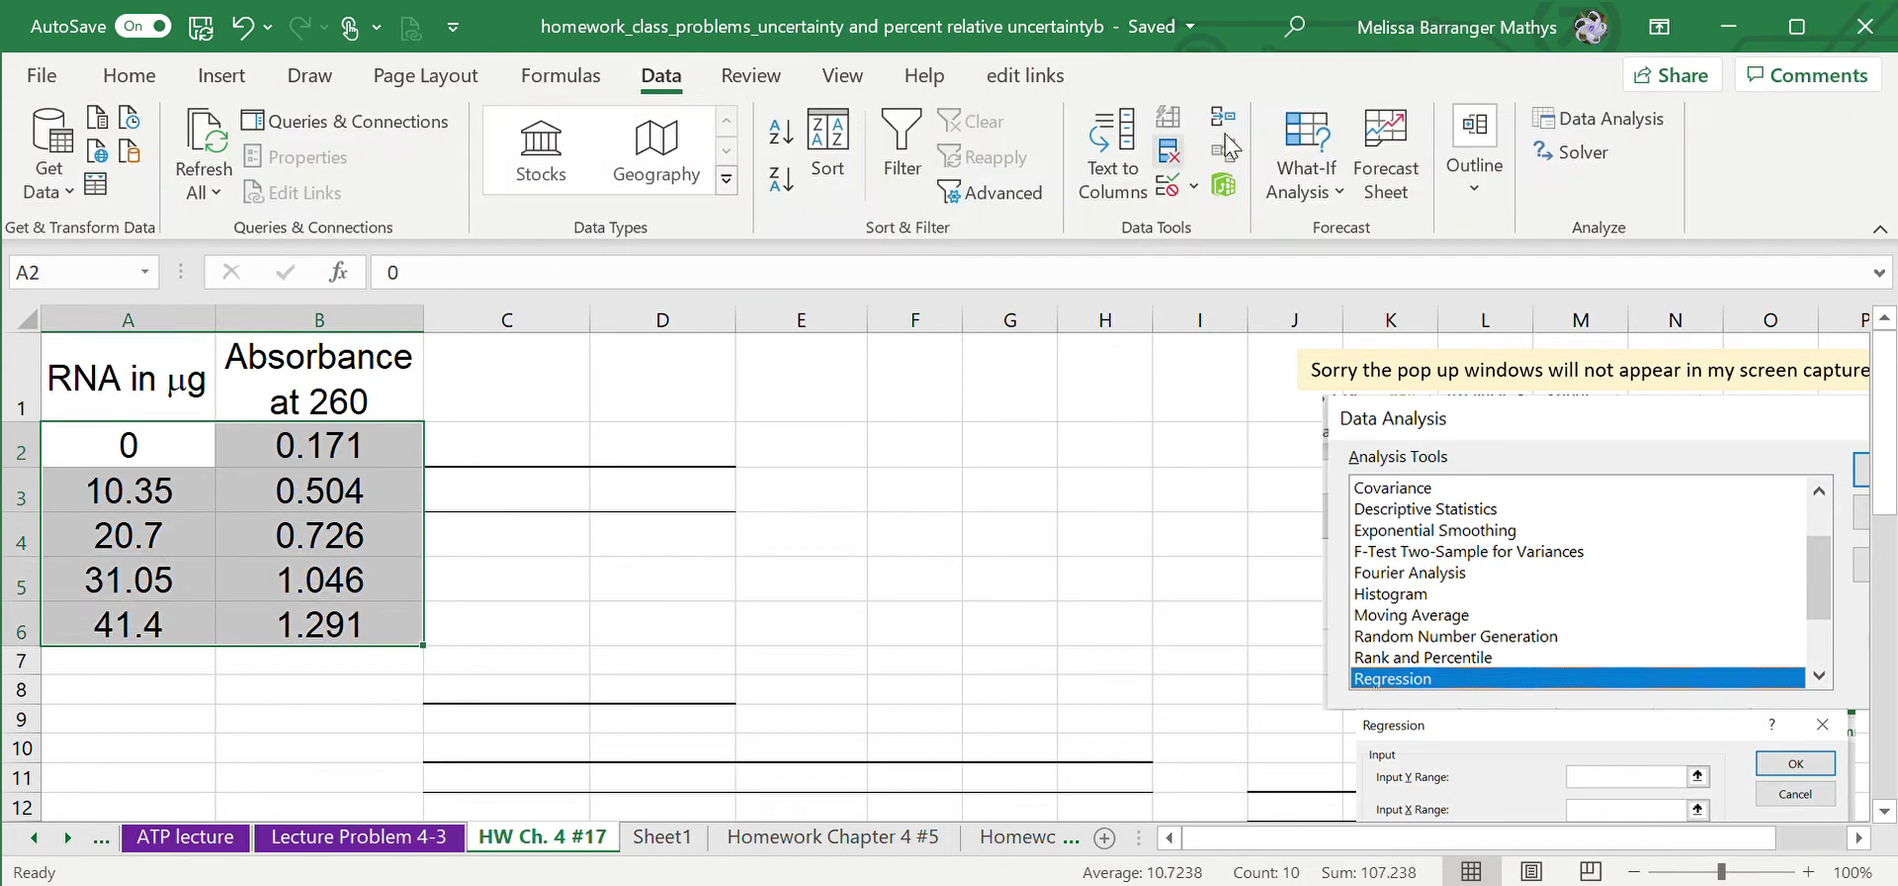
{"action": "left_click", "coordinate": [1591, 120]}
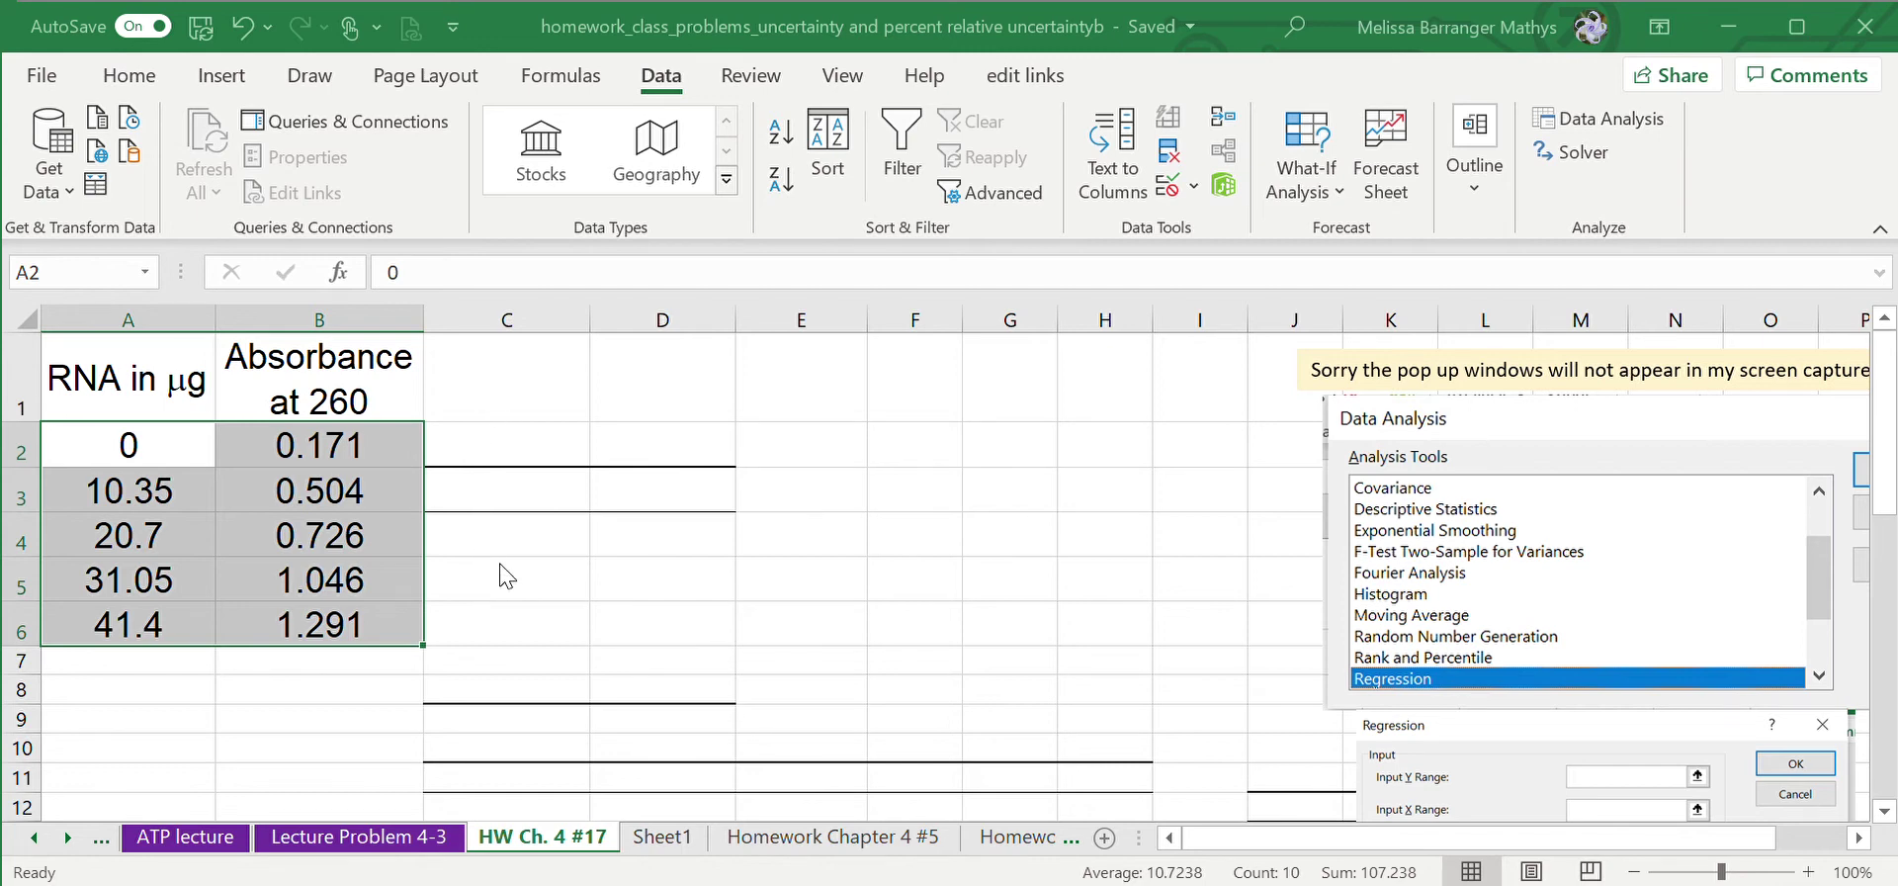
{"action": "left_click", "coordinate": [1175, 255]}
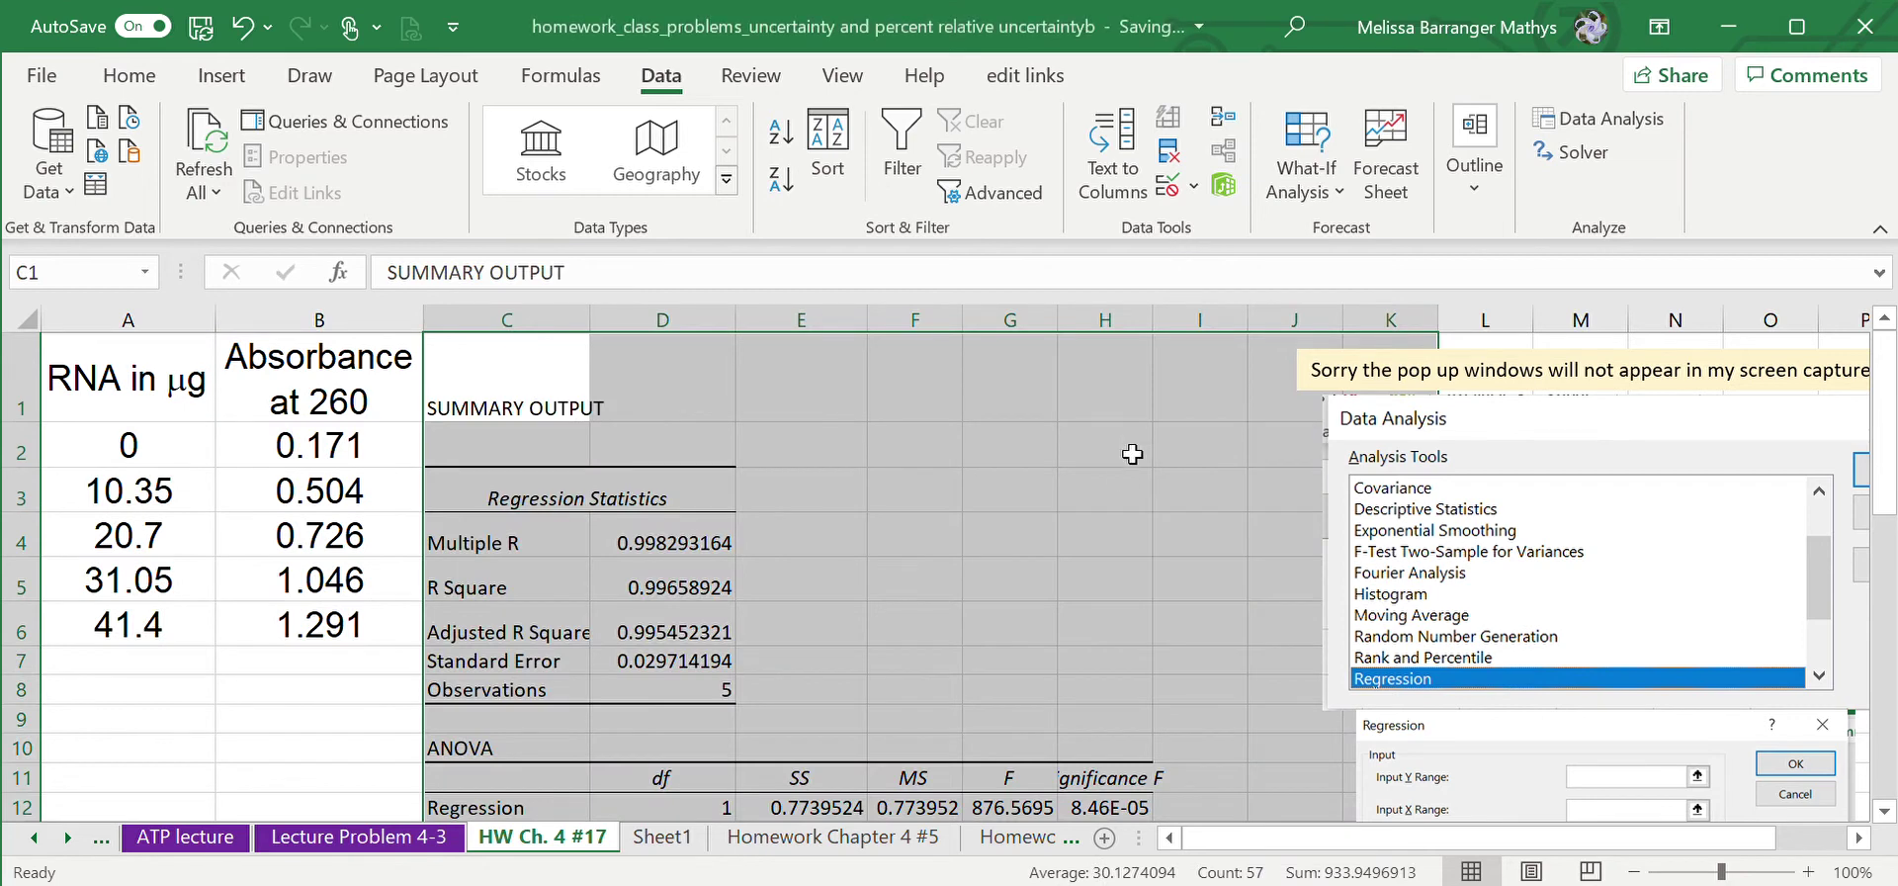
{"action": "scroll", "coordinate": [1122, 479], "scroll_direction": "down", "scroll_amount": 2}
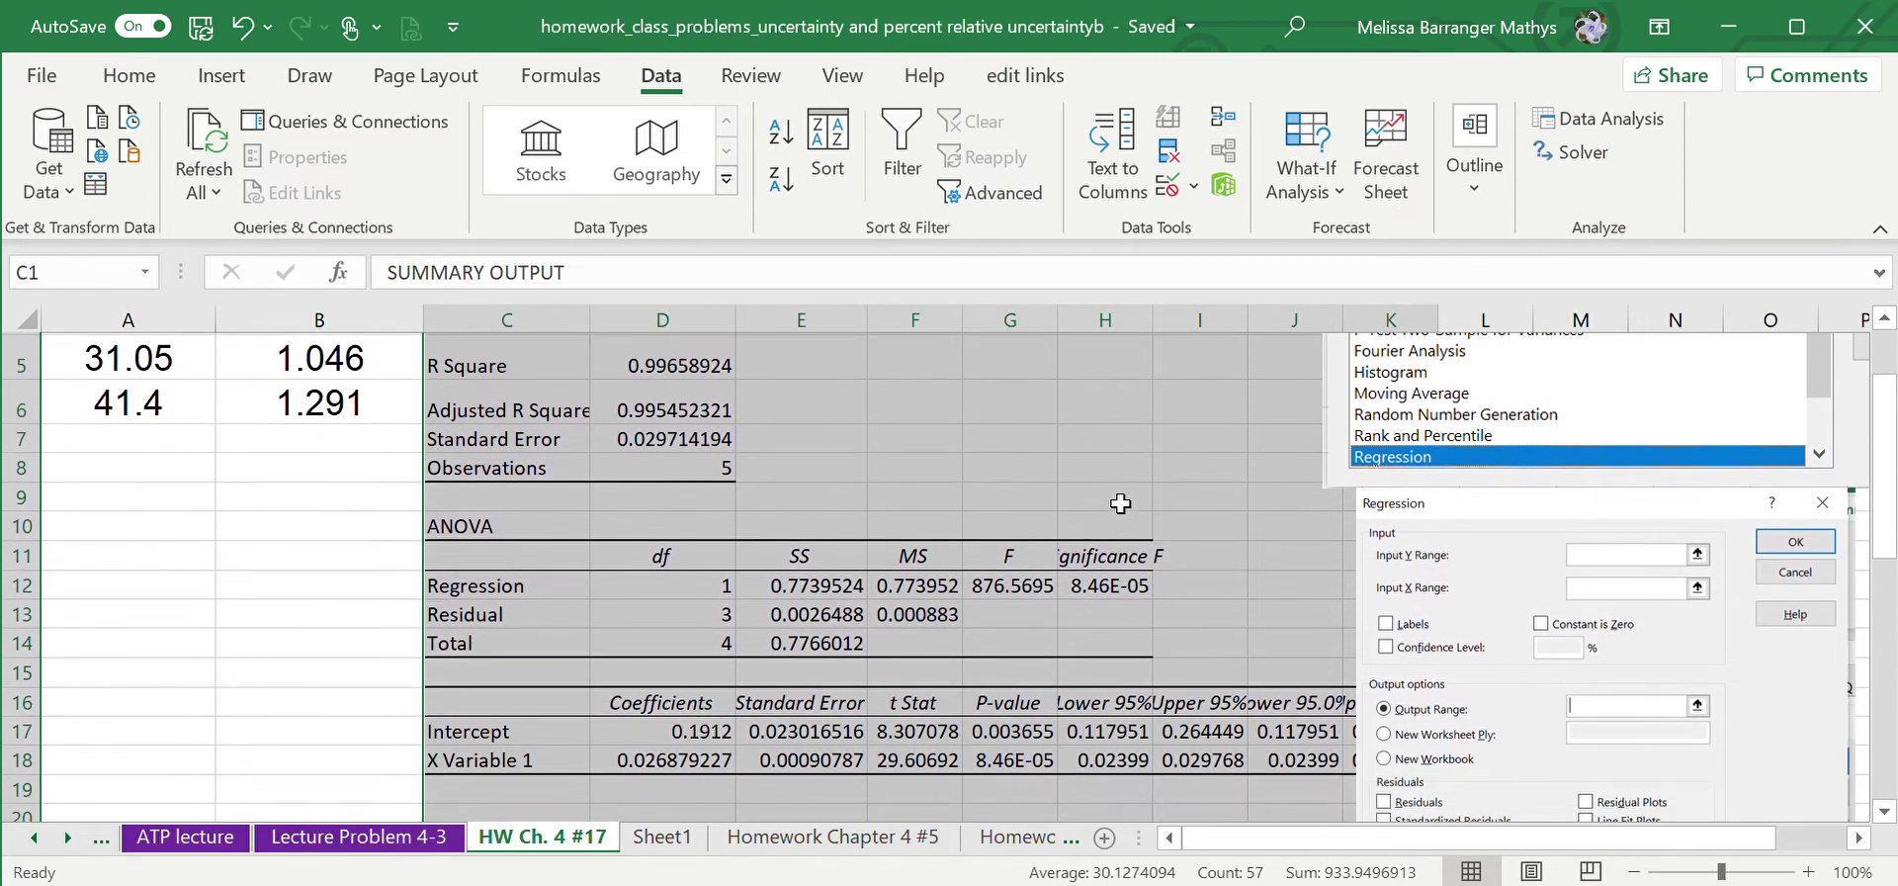
{"action": "scroll", "coordinate": [1120, 504], "scroll_direction": "up", "scroll_amount": 2}
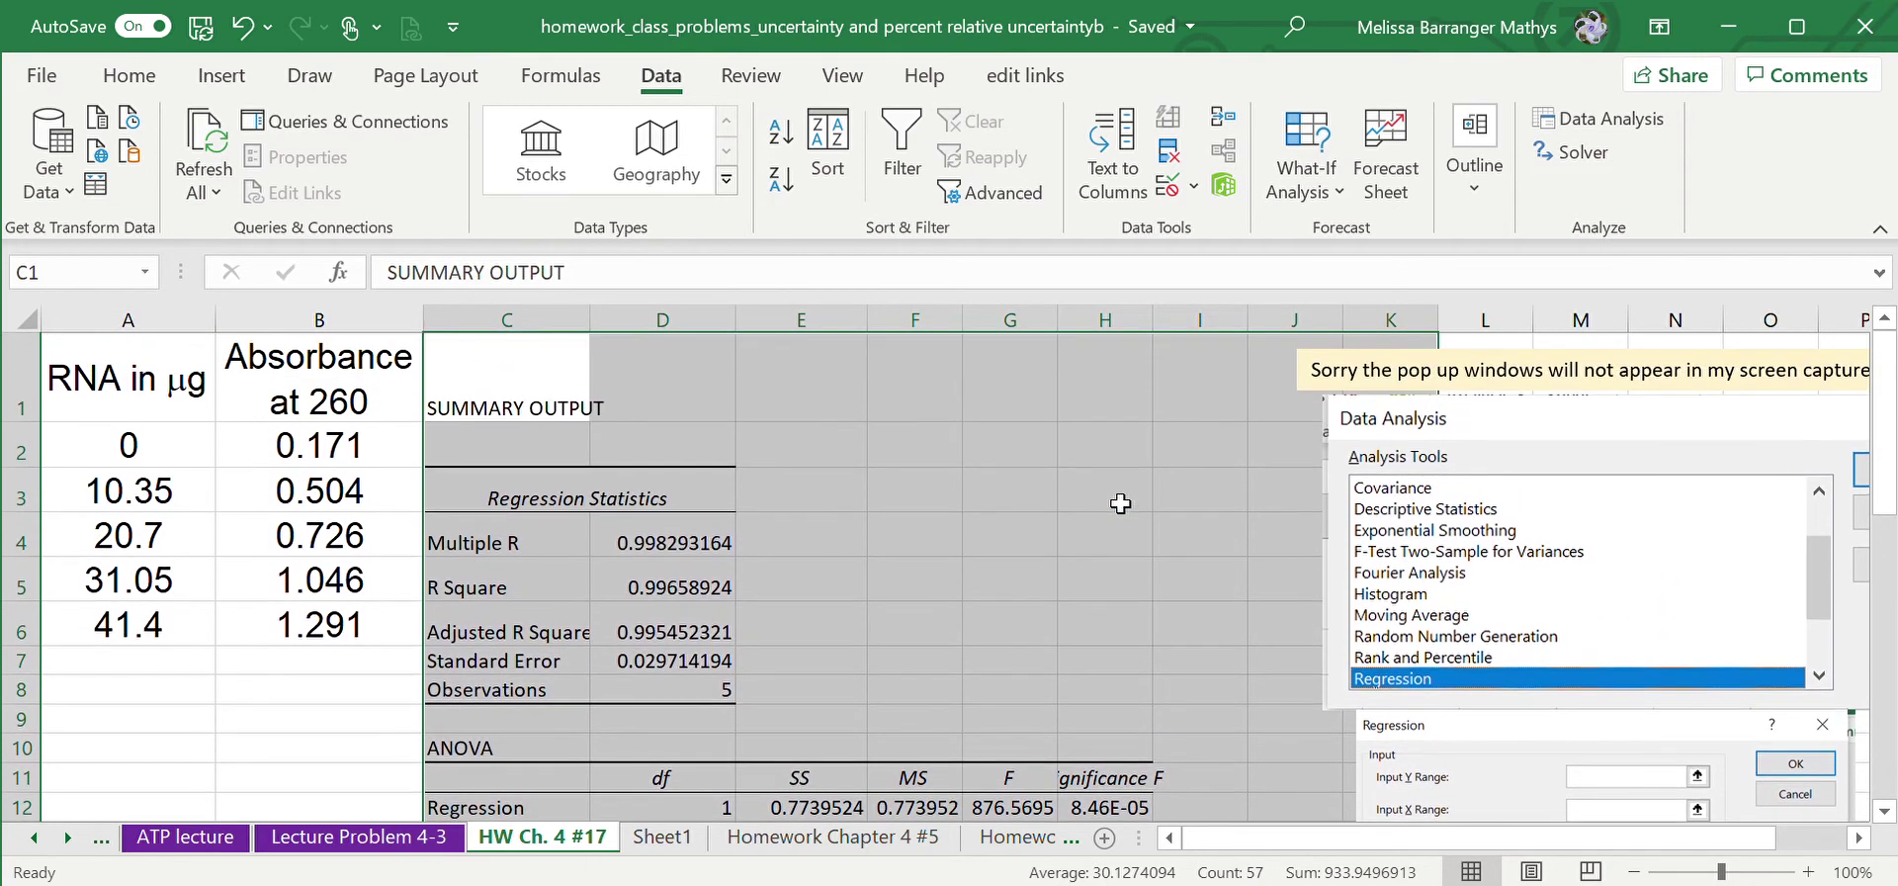
{"action": "left_click", "coordinate": [993, 578]}
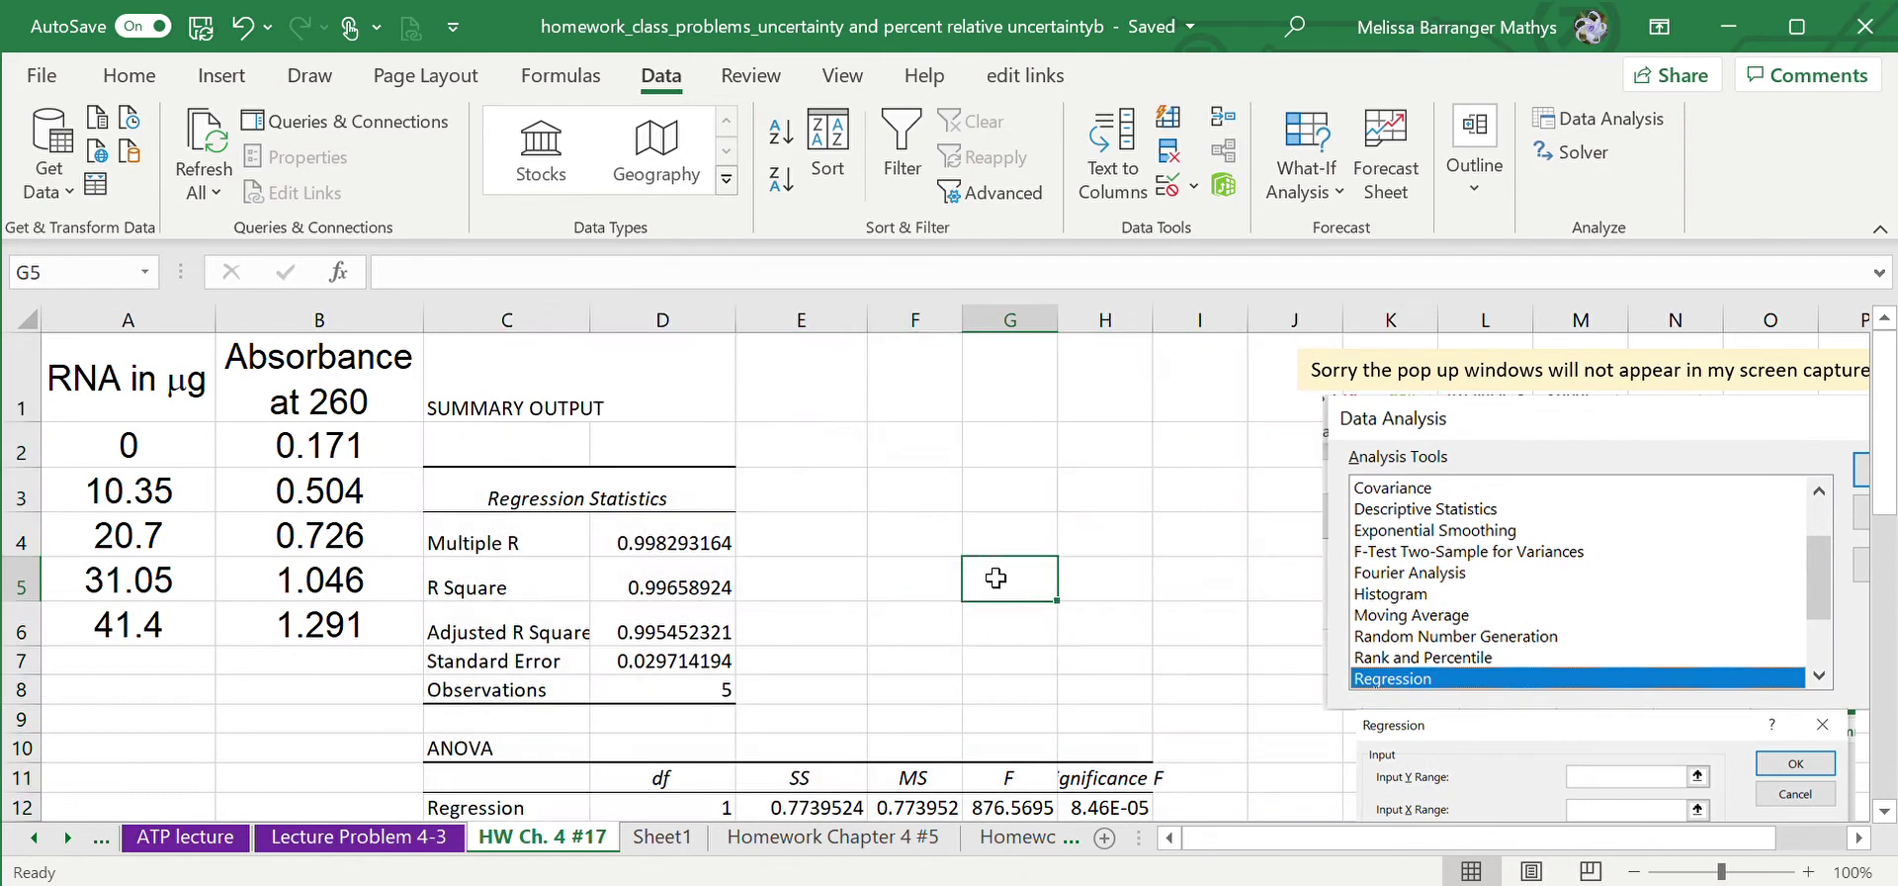
{"action": "scroll", "coordinate": [1009, 578], "scroll_direction": "down", "scroll_amount": 1}
{"action": "scroll", "coordinate": [1009, 579], "scroll_direction": "down", "scroll_amount": 1}
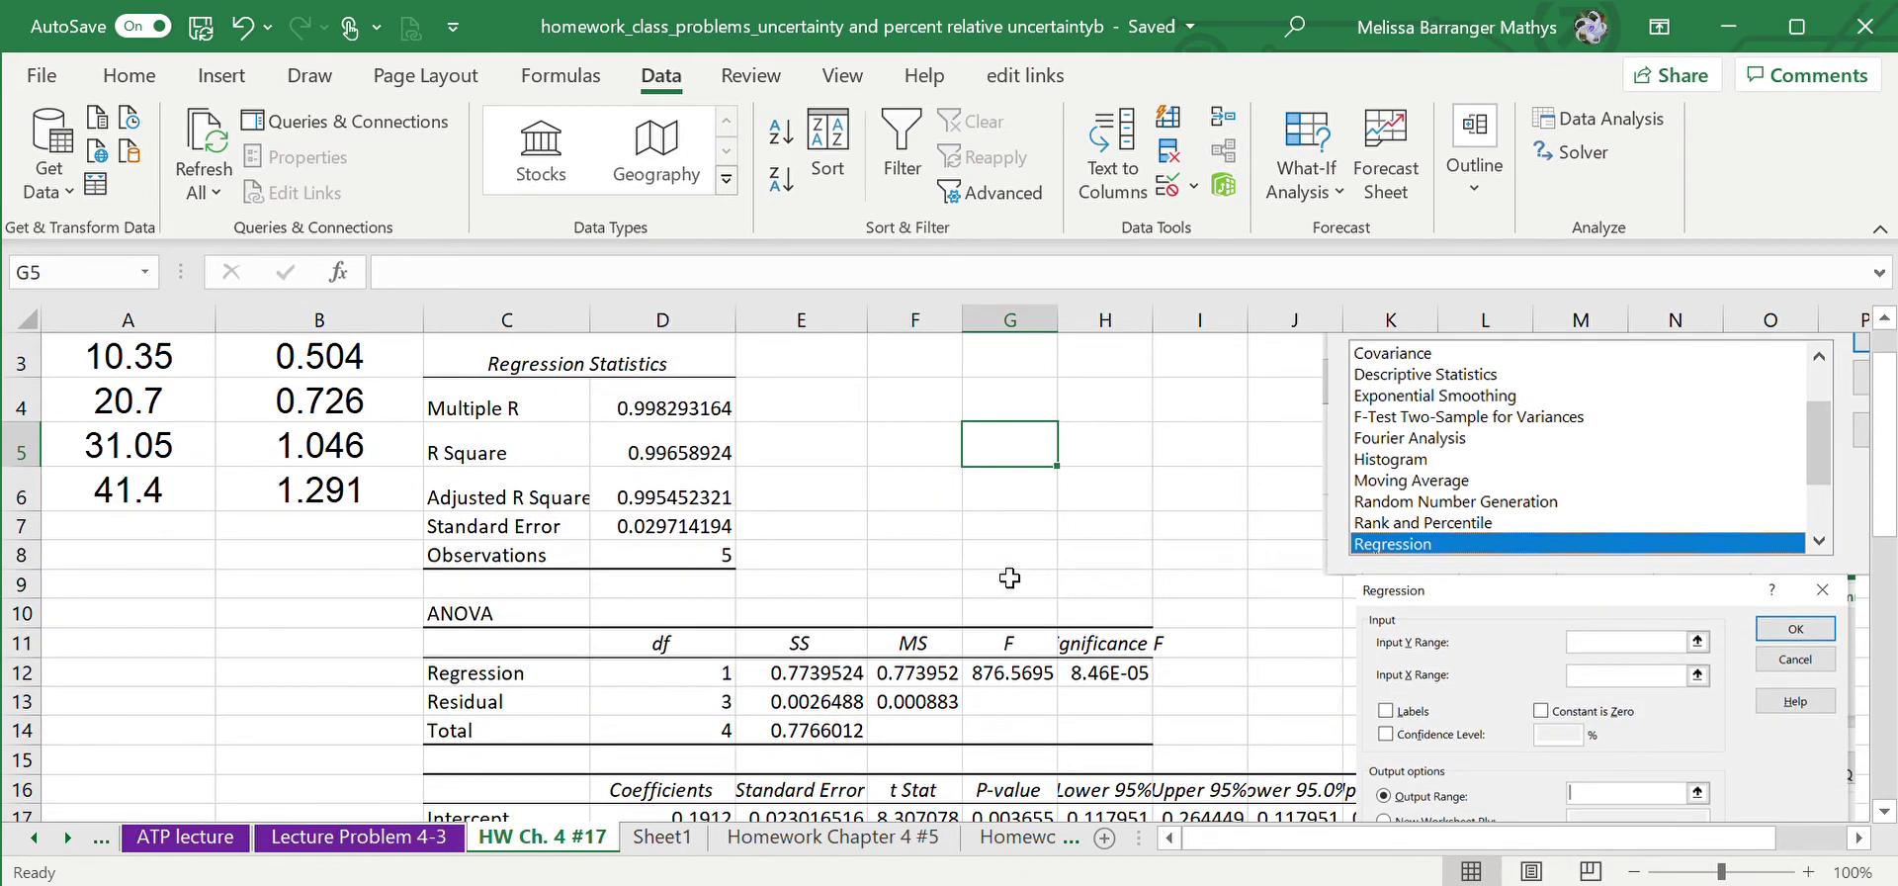
{"action": "scroll", "coordinate": [1009, 578], "scroll_direction": "down", "scroll_amount": 7}
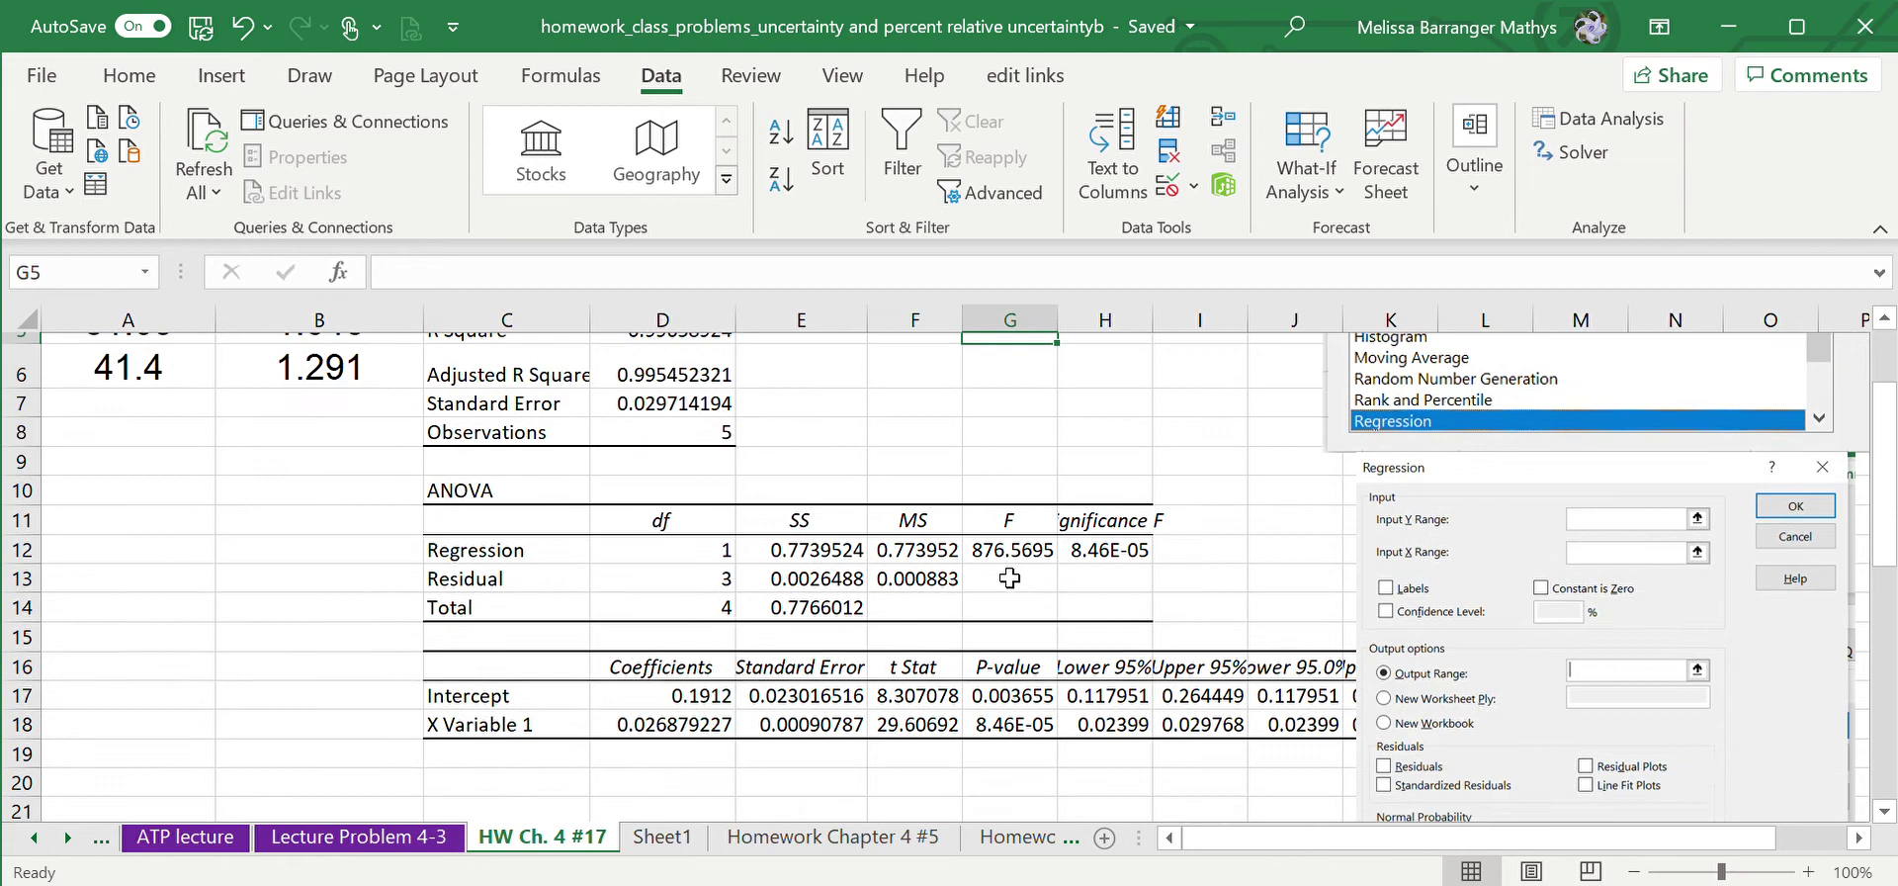
{"action": "scroll", "coordinate": [1009, 578], "scroll_direction": "down", "scroll_amount": 10}
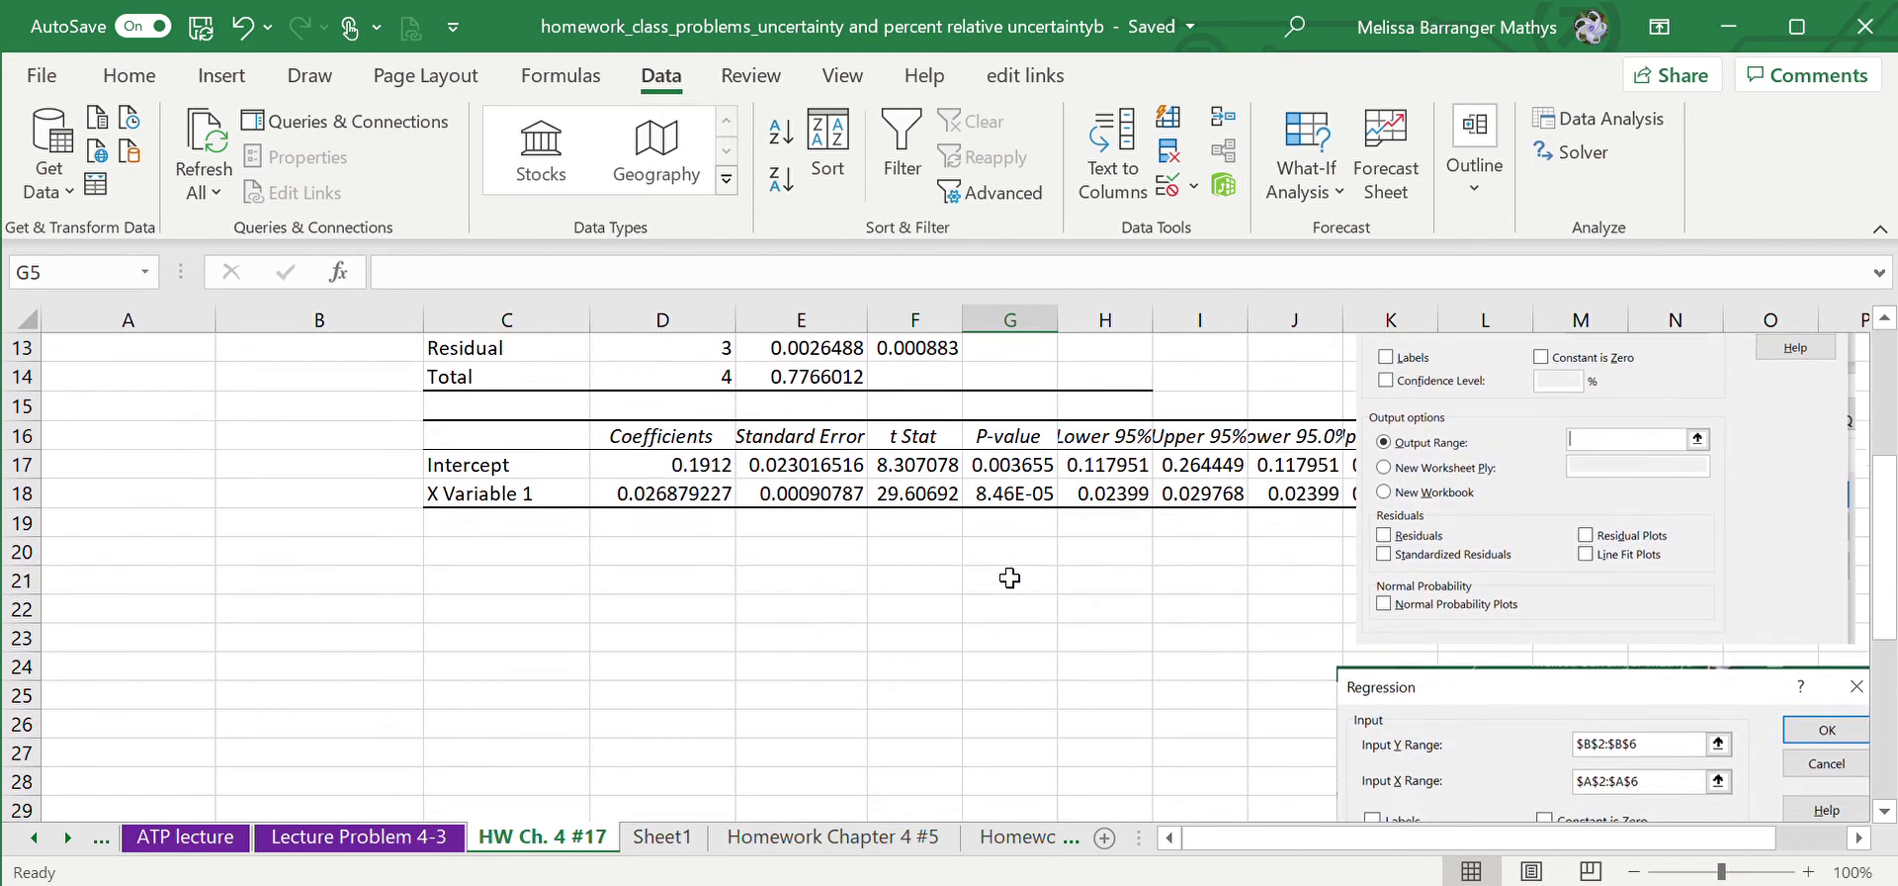
{"action": "scroll", "coordinate": [1009, 578], "scroll_direction": "down", "scroll_amount": 3}
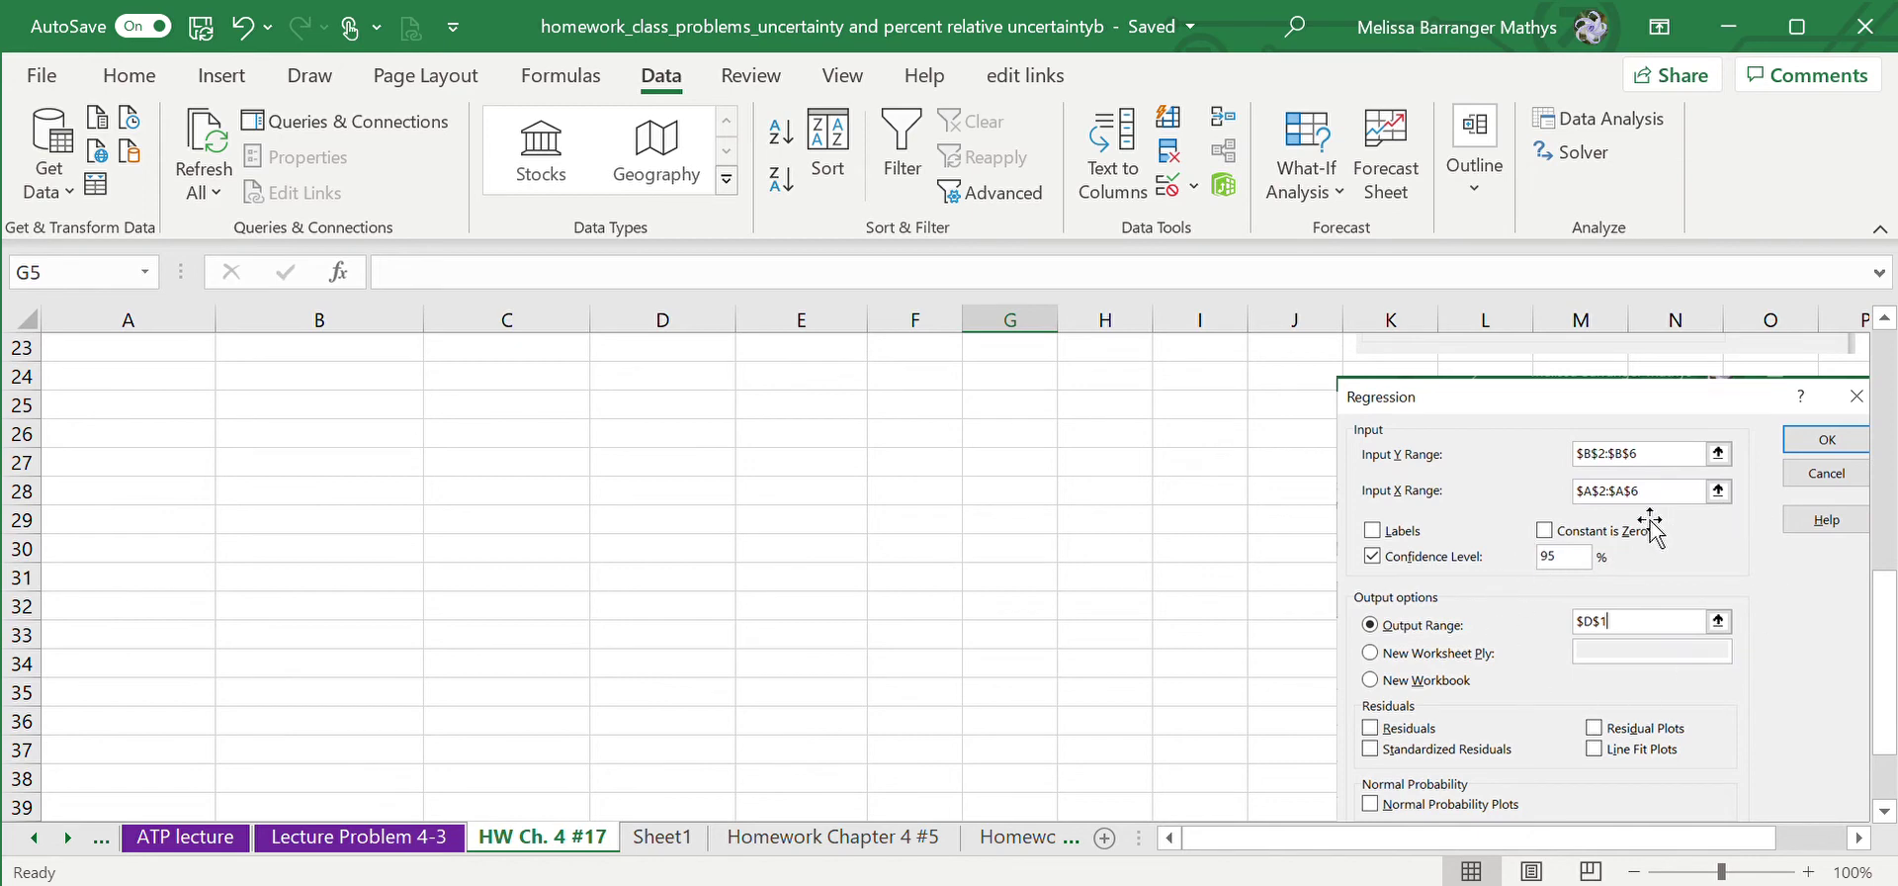
{"action": "scroll", "coordinate": [1211, 647], "scroll_direction": "up", "scroll_amount": 5}
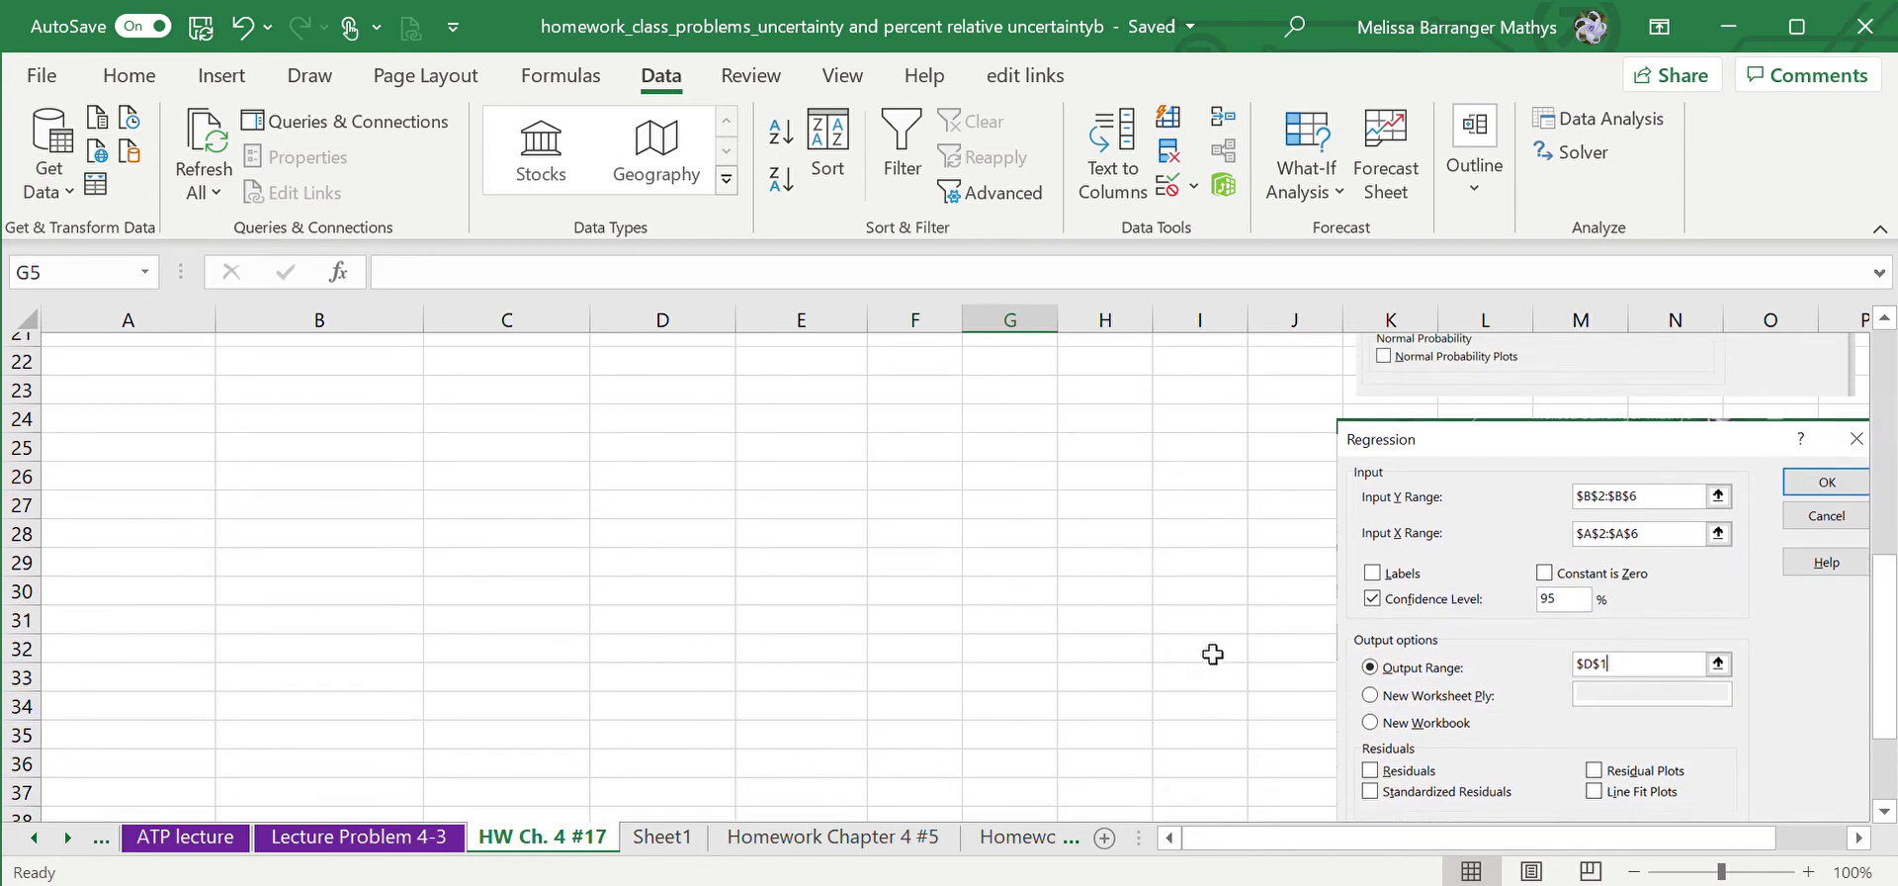
{"action": "scroll", "coordinate": [1212, 653], "scroll_direction": "up", "scroll_amount": 3}
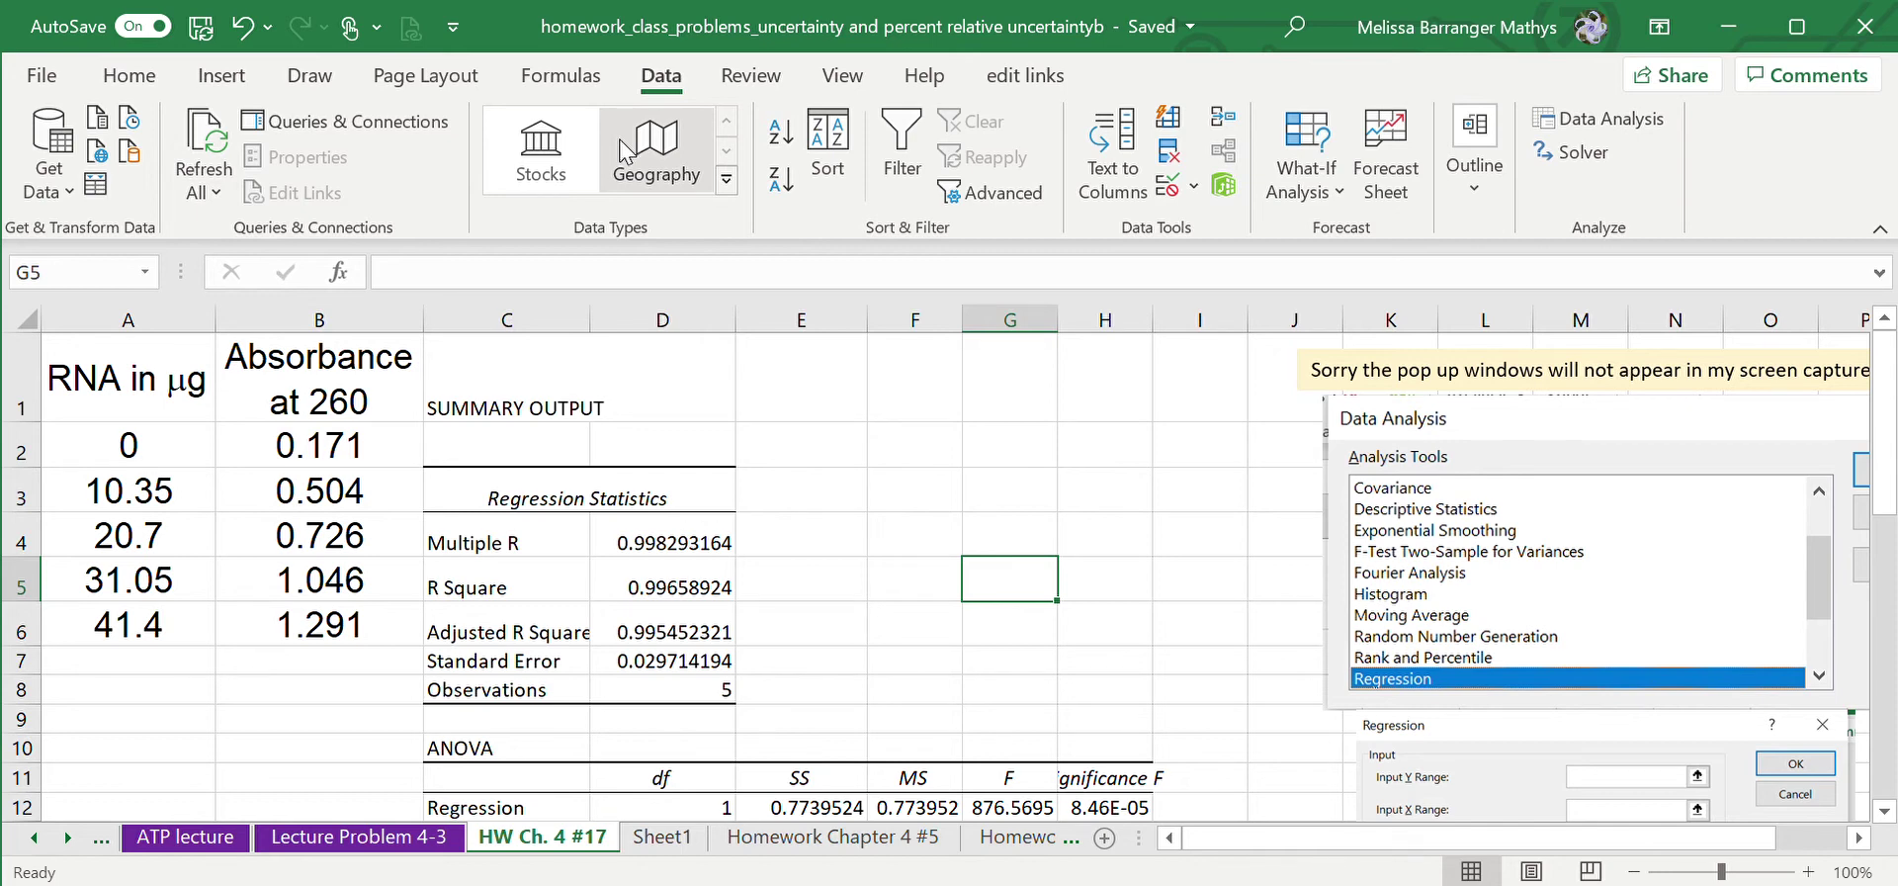
{"action": "scroll", "coordinate": [884, 593], "scroll_direction": "down", "scroll_amount": 3}
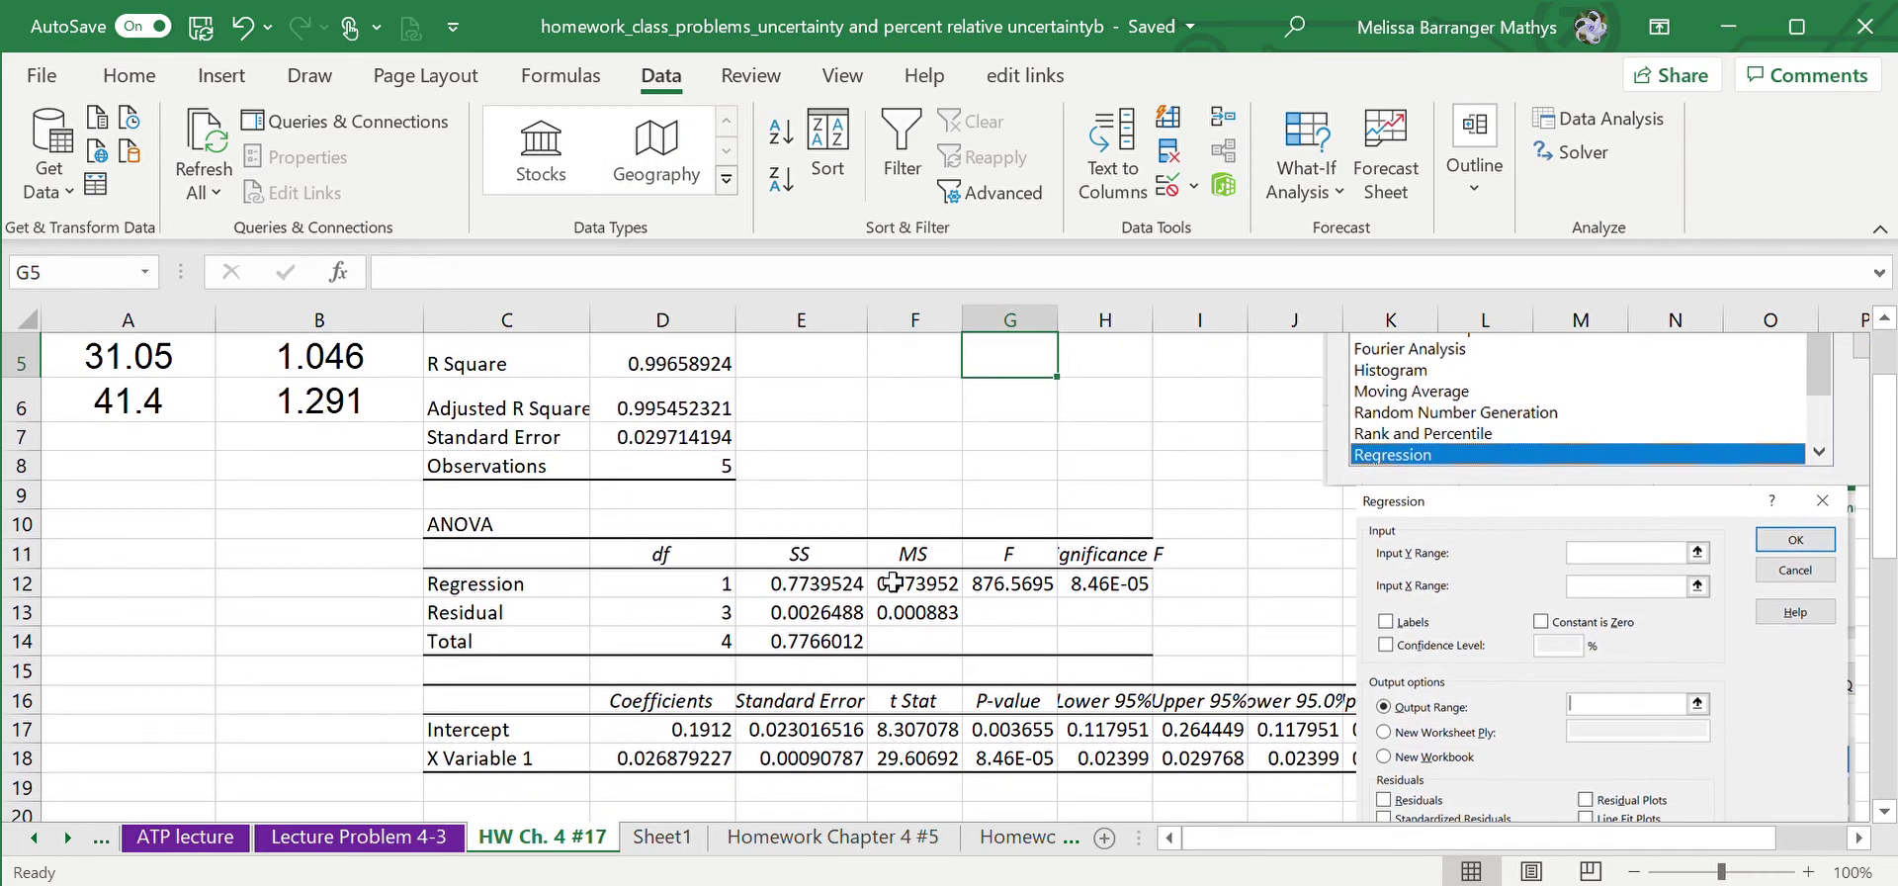
{"action": "scroll", "coordinate": [892, 581], "scroll_direction": "down", "scroll_amount": 1}
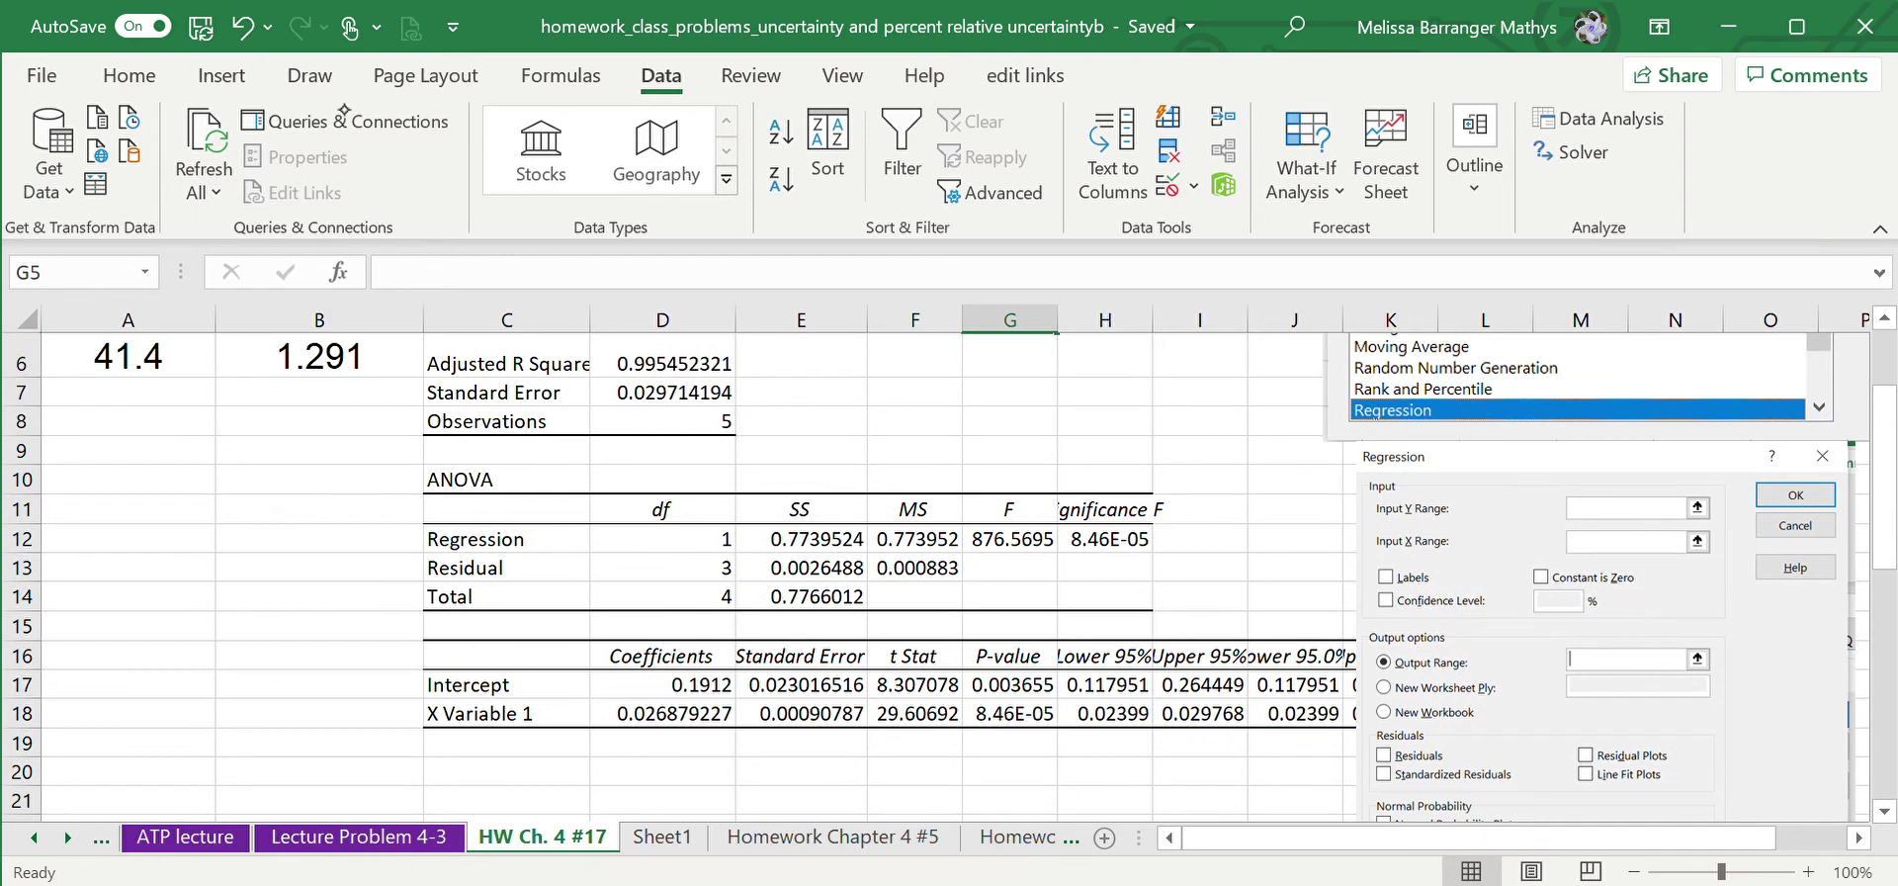
With the purple pen, circle the slope m, intercept b and its standard error, marking them m, b= and S.
{"action": "left_click", "coordinate": [309, 76]}
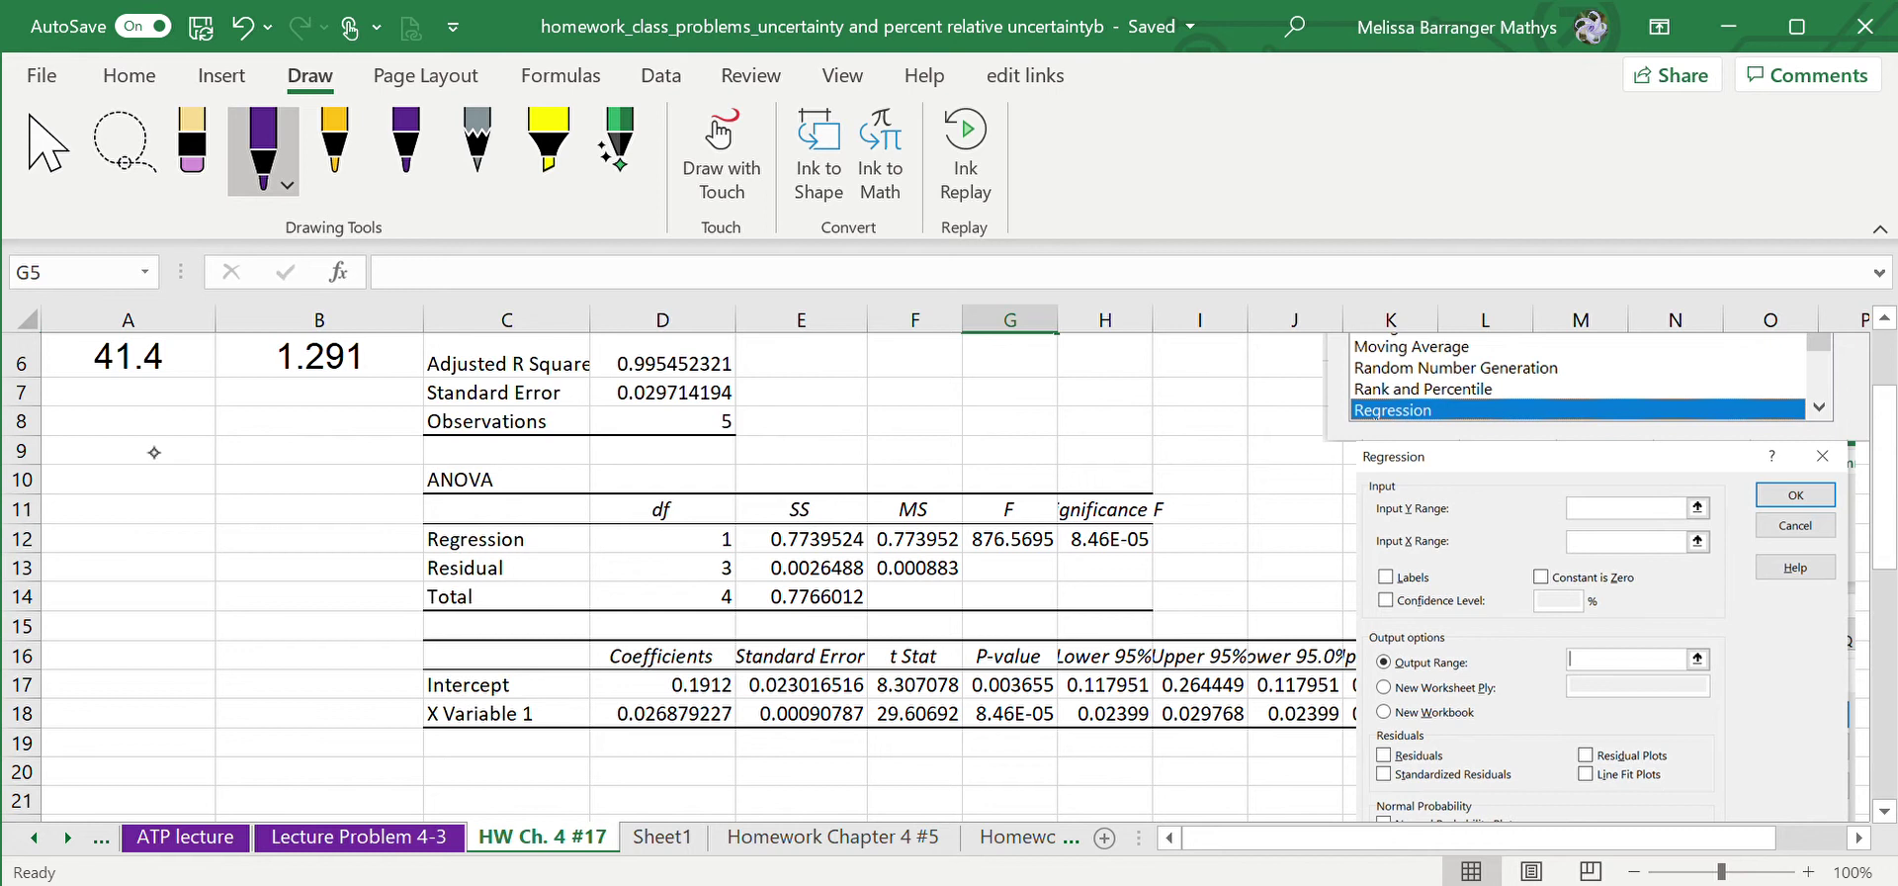
{"action": "mouse_move", "coordinate": [692, 700]}
{"action": "left_mouse_down"}
{"action": "mouse_move", "coordinate": [412, 692]}
{"action": "mouse_move", "coordinate": [510, 757]}
{"action": "mouse_move", "coordinate": [703, 761]}
{"action": "left_mouse_up"}
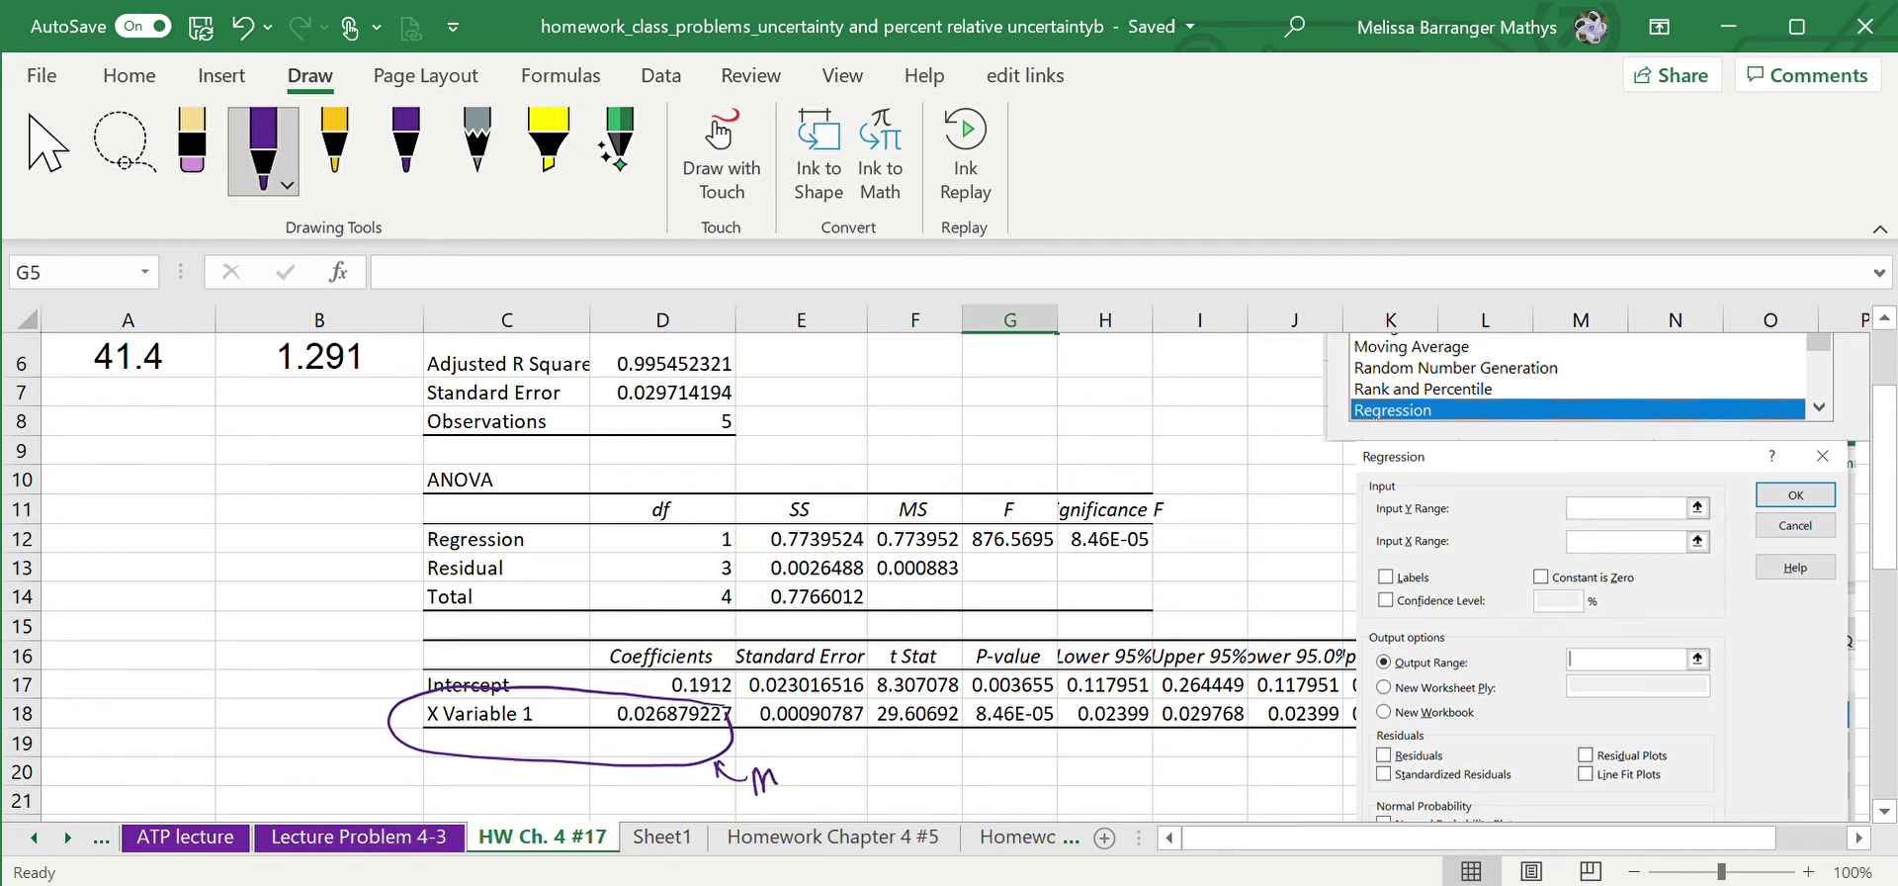
{"action": "mouse_move", "coordinate": [667, 651]}
{"action": "left_mouse_down"}
{"action": "mouse_move", "coordinate": [431, 649]}
{"action": "mouse_move", "coordinate": [519, 716]}
{"action": "mouse_move", "coordinate": [720, 702]}
{"action": "mouse_move", "coordinate": [678, 646]}
{"action": "left_mouse_up"}
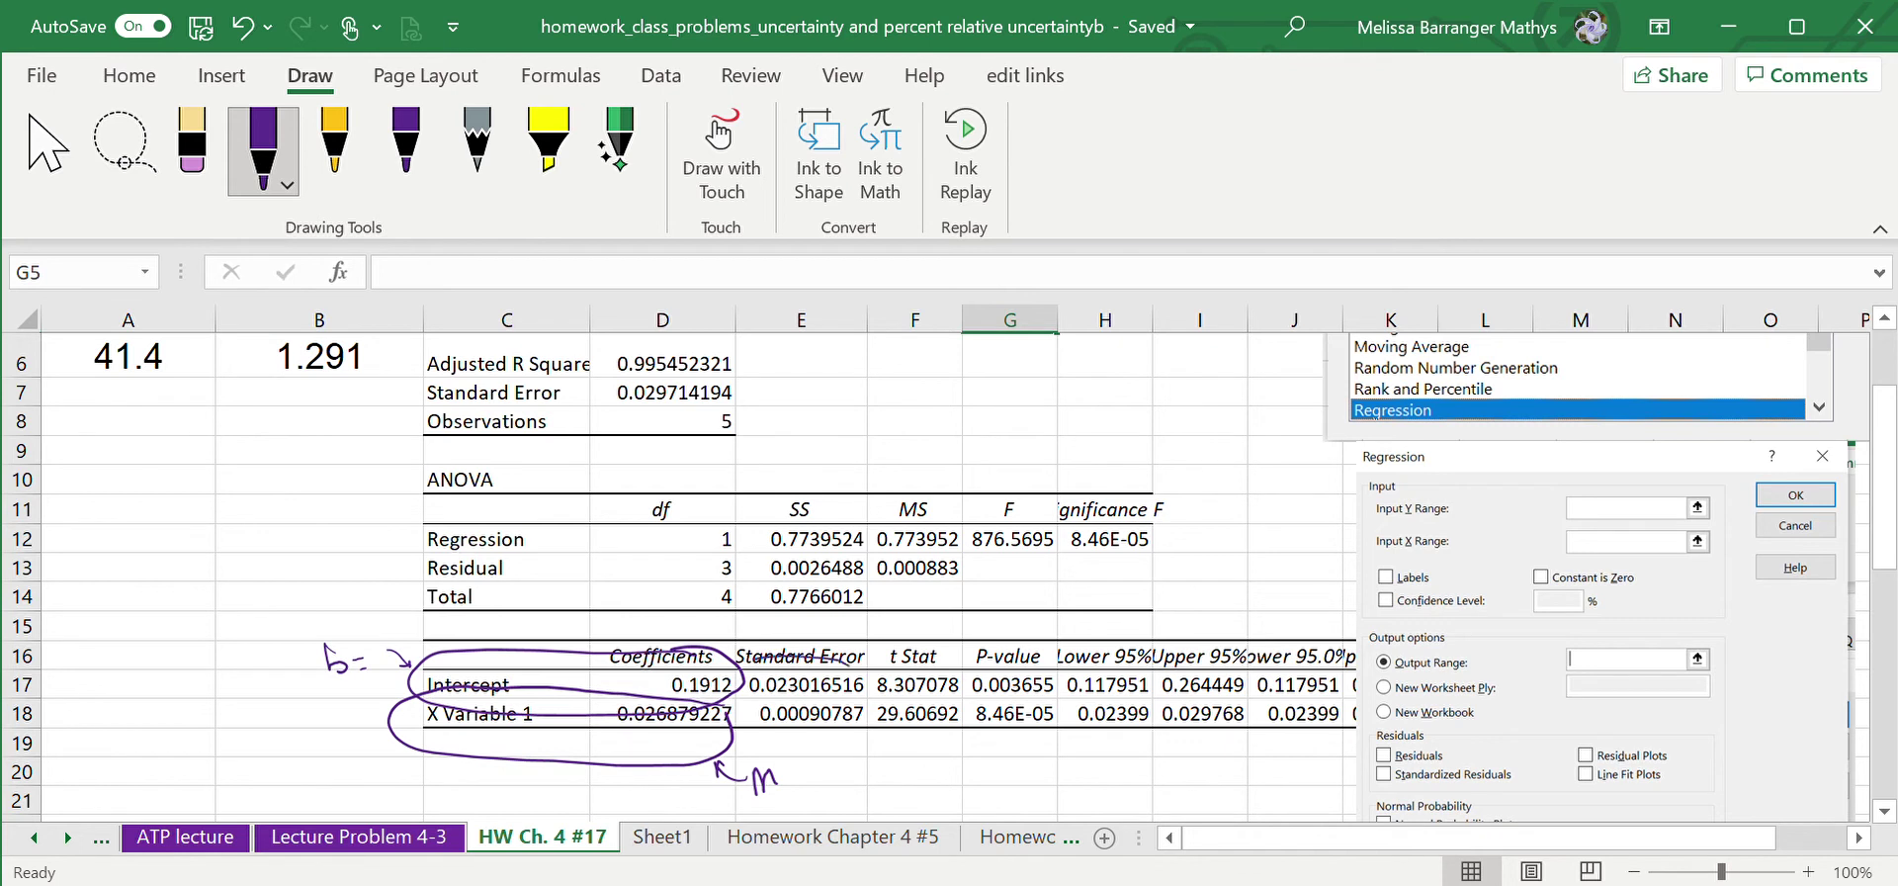
{"action": "mouse_move", "coordinate": [743, 660]}
{"action": "left_mouse_down"}
{"action": "mouse_move", "coordinate": [821, 701]}
{"action": "mouse_move", "coordinate": [862, 675]}
{"action": "left_mouse_up"}
{"action": "left_click_drag", "start_coordinate": [903, 772], "coordinate": [882, 779]}
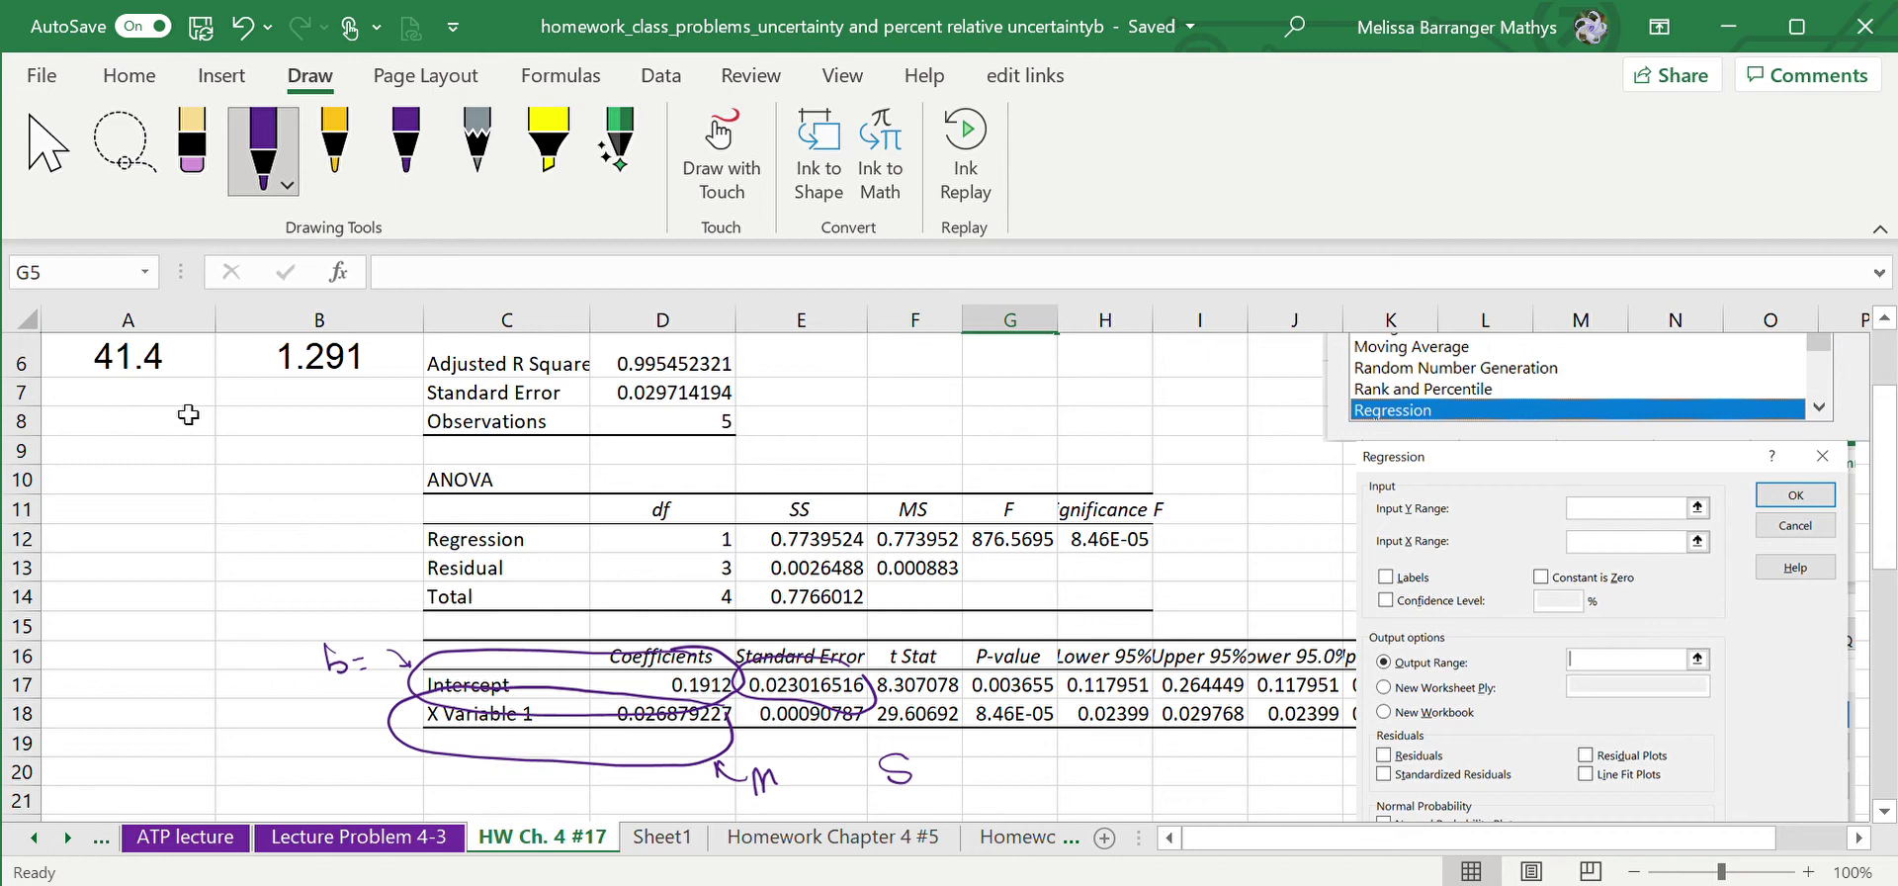
Circle the R Square value 0.99658924, label it R², then reselect the data in A2:B6.
{"action": "scroll", "coordinate": [450, 494], "scroll_direction": "up", "scroll_amount": 2}
{"action": "scroll", "coordinate": [451, 494], "scroll_direction": "up", "scroll_amount": 1}
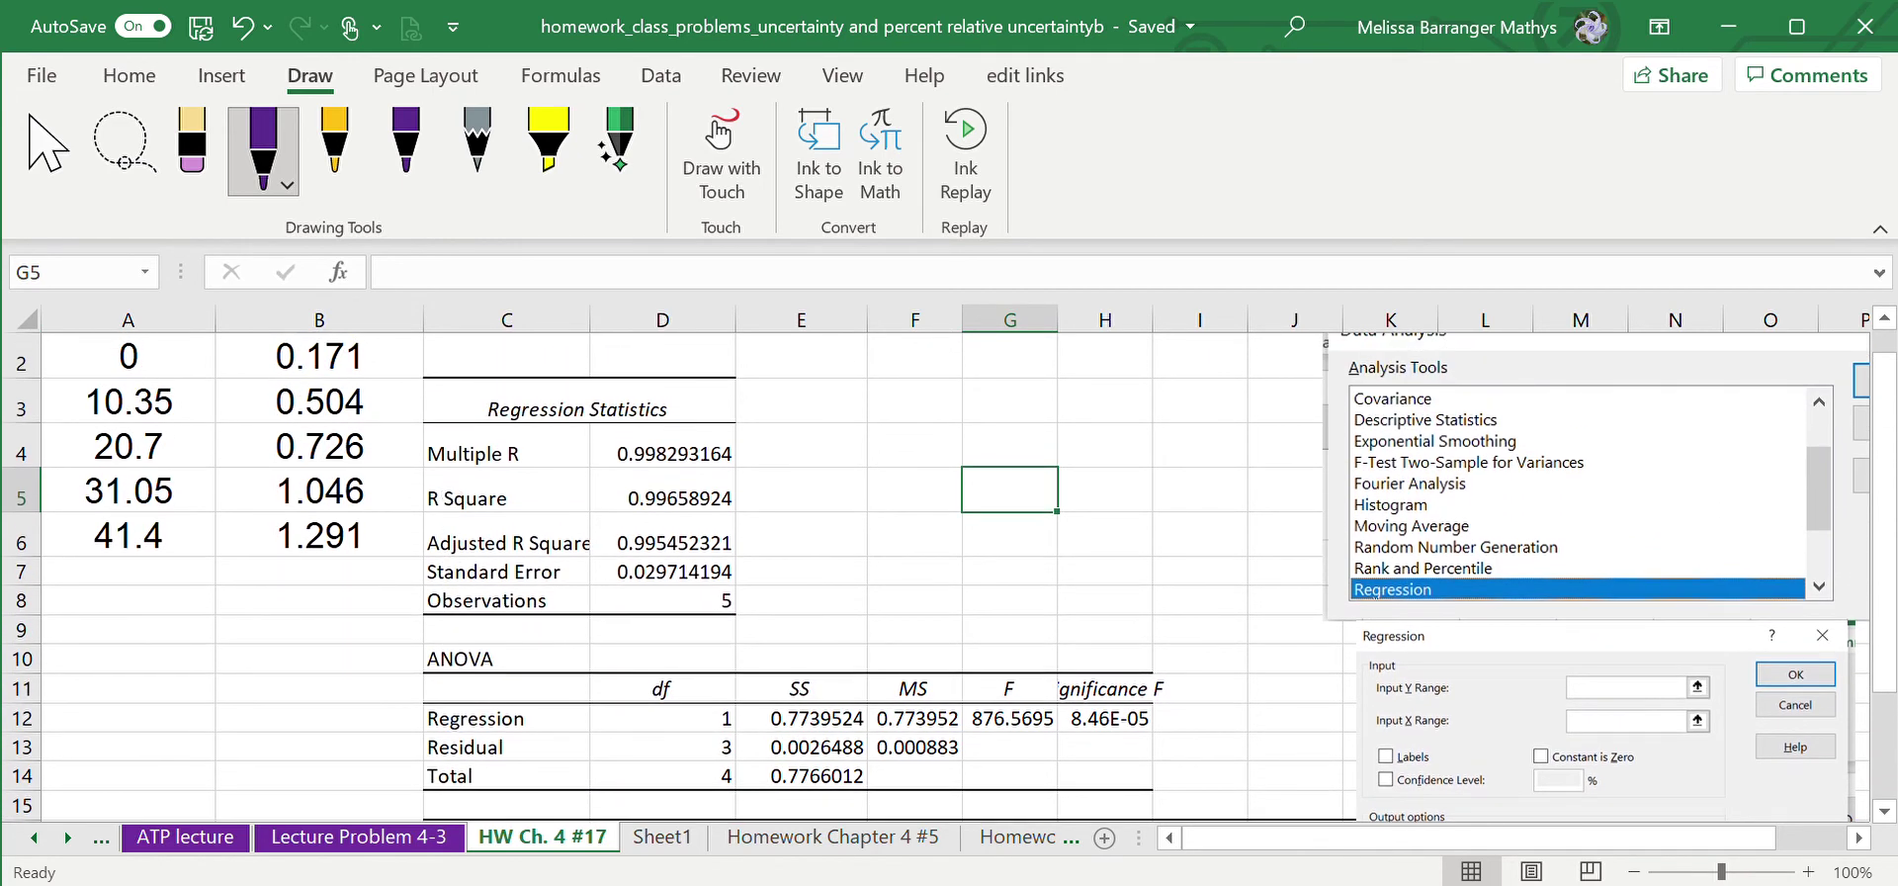
{"action": "mouse_move", "coordinate": [756, 484]}
{"action": "left_mouse_down"}
{"action": "mouse_move", "coordinate": [682, 479]}
{"action": "mouse_move", "coordinate": [805, 506]}
{"action": "left_mouse_up"}
{"action": "left_click_drag", "start_coordinate": [803, 437], "coordinate": [830, 452]}
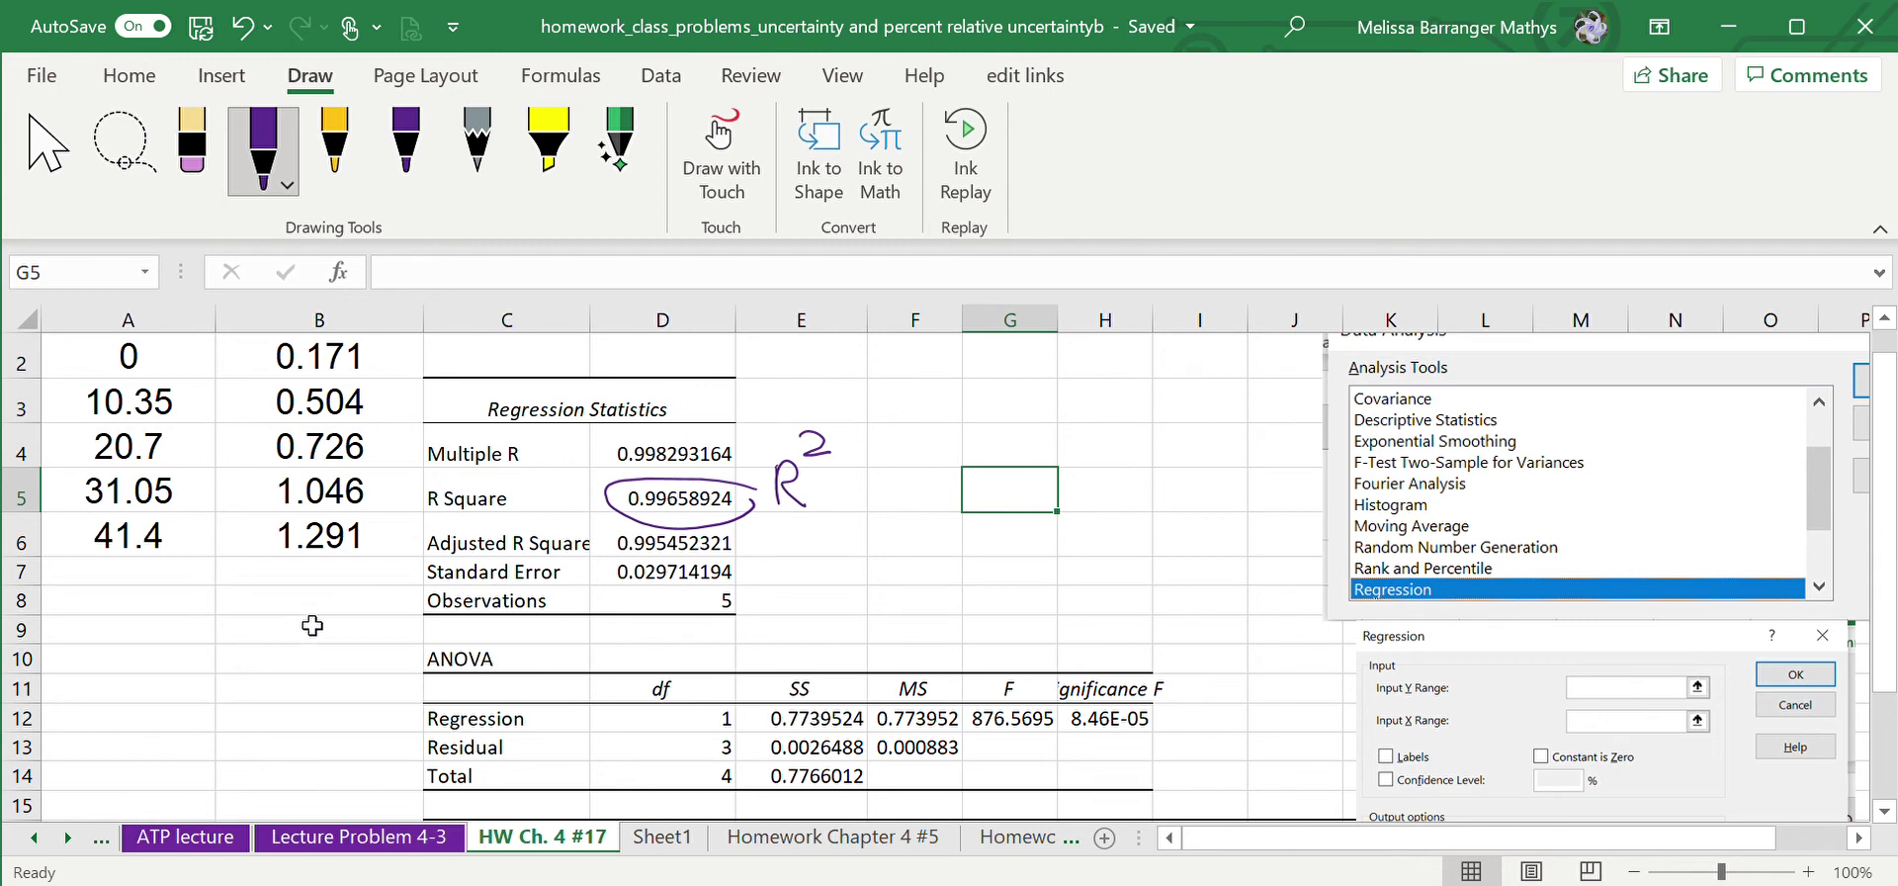
{"action": "scroll", "coordinate": [311, 613], "scroll_direction": "up", "scroll_amount": 1}
{"action": "left_click_drag", "start_coordinate": [123, 446], "coordinate": [263, 639]}
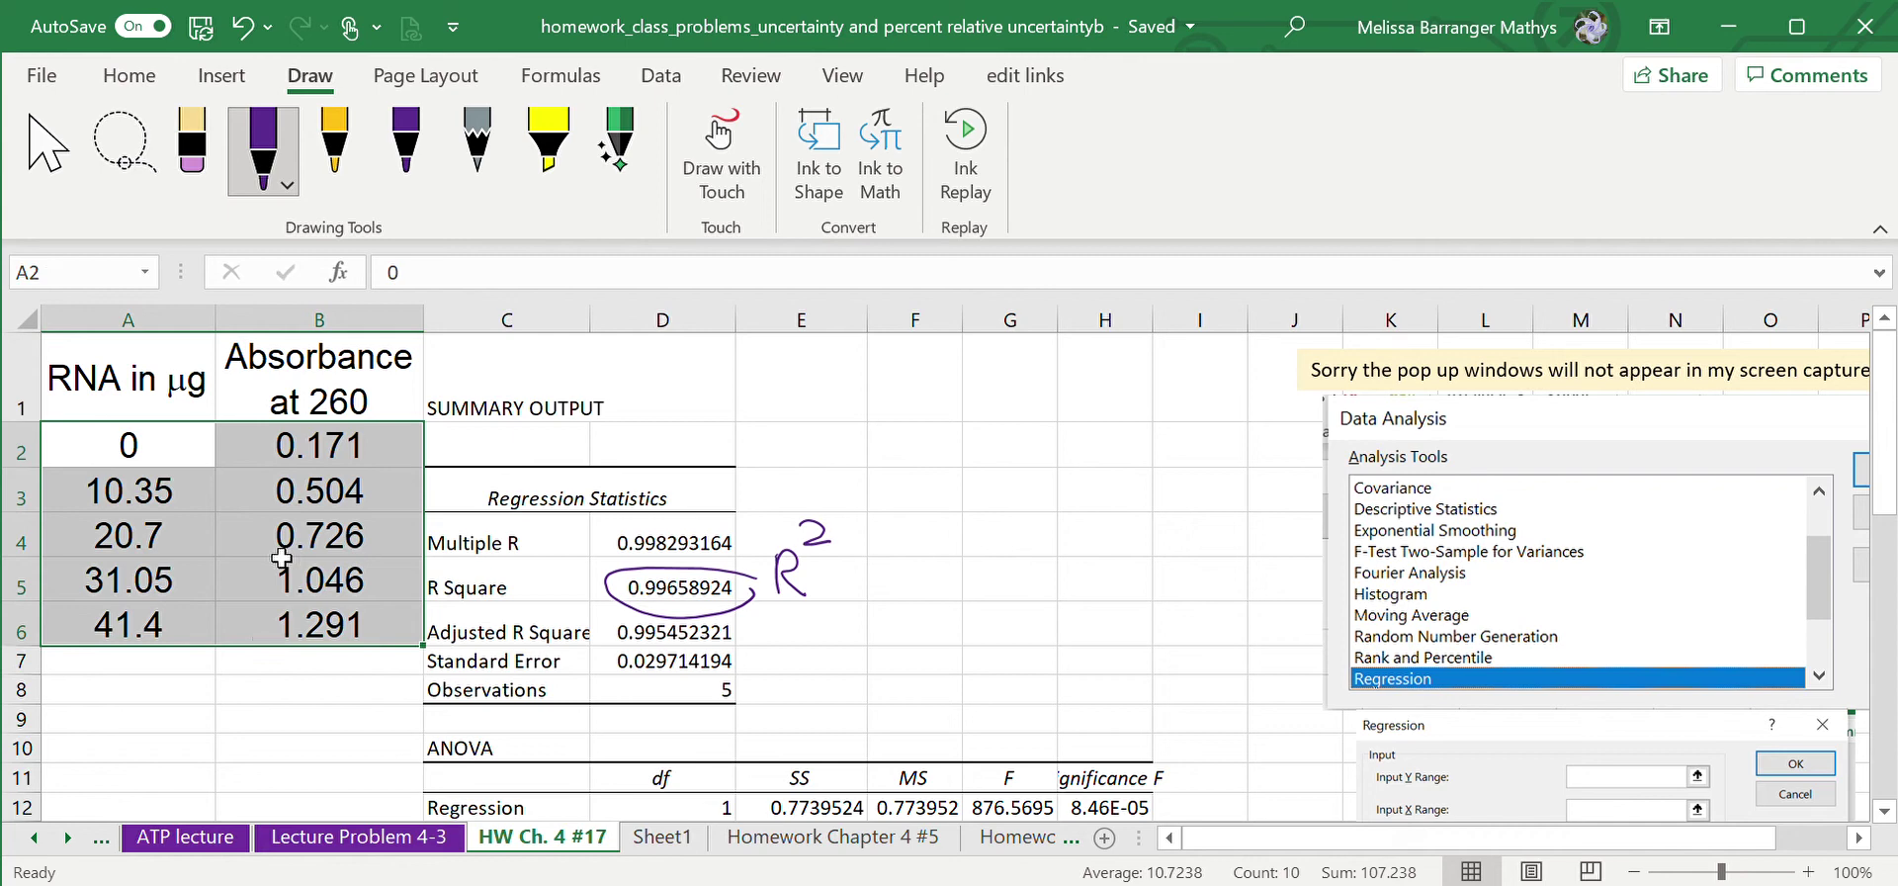
Insert a scatter chart with a linear trendline labelled y = 0.0269x + 0.1912 and R² = 0.9966 at top right.
{"action": "left_click", "coordinate": [209, 83]}
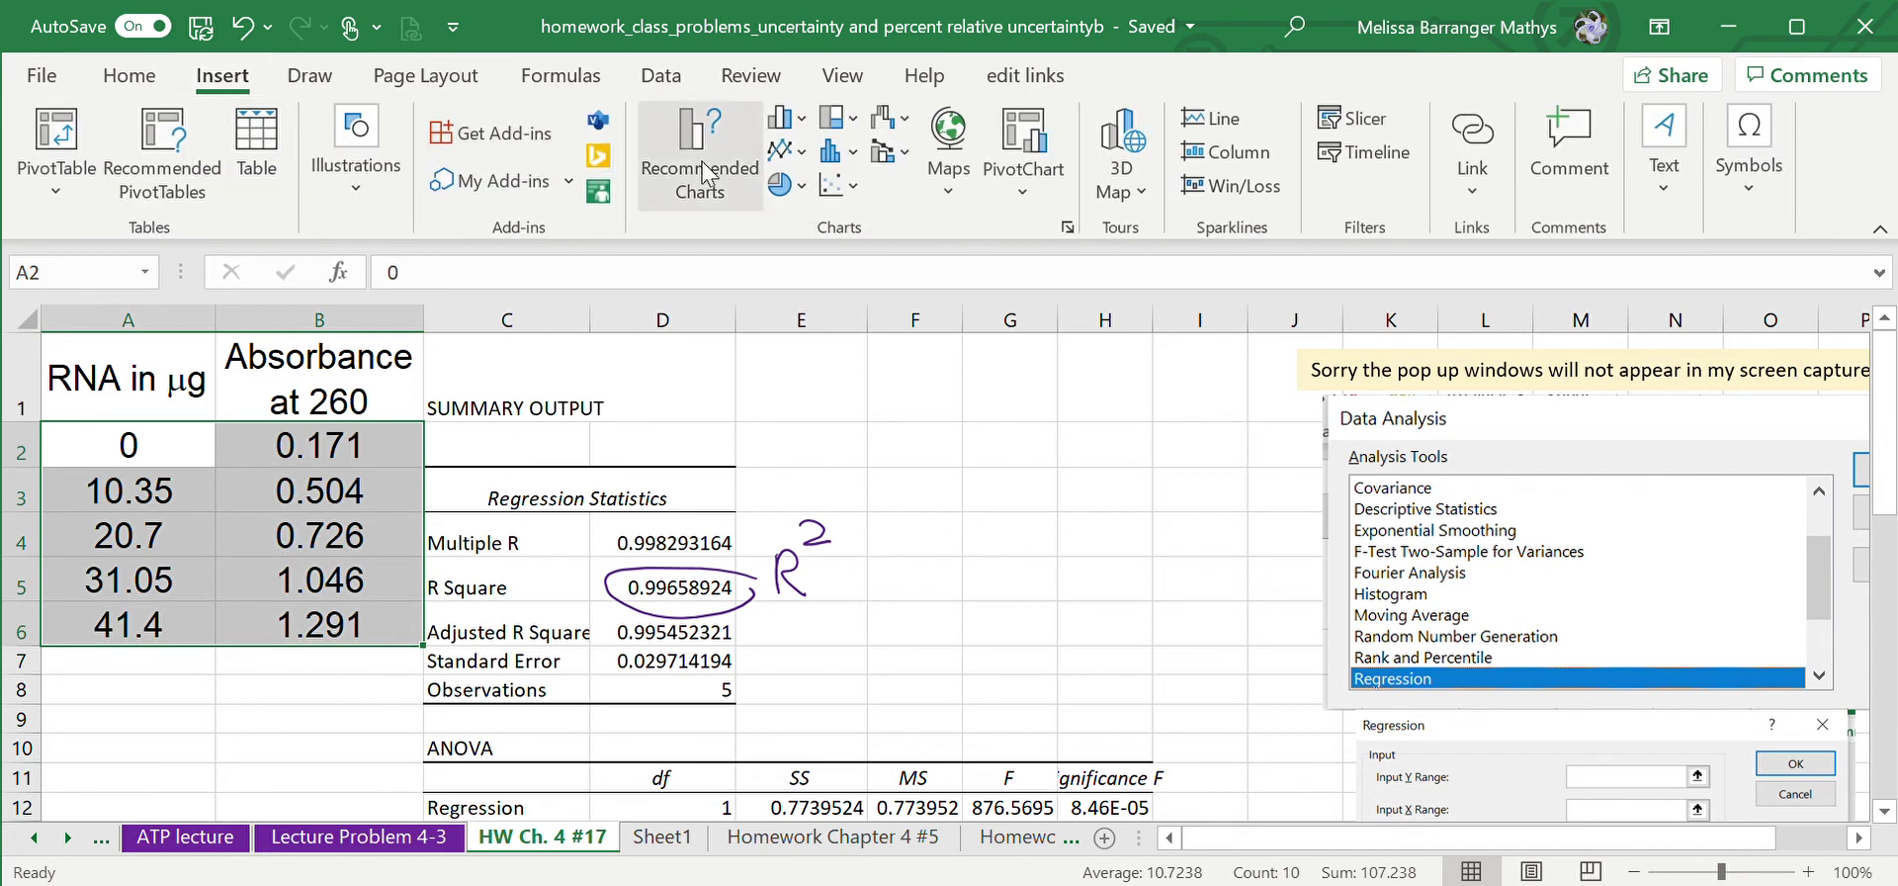
{"action": "left_click", "coordinate": [852, 247]}
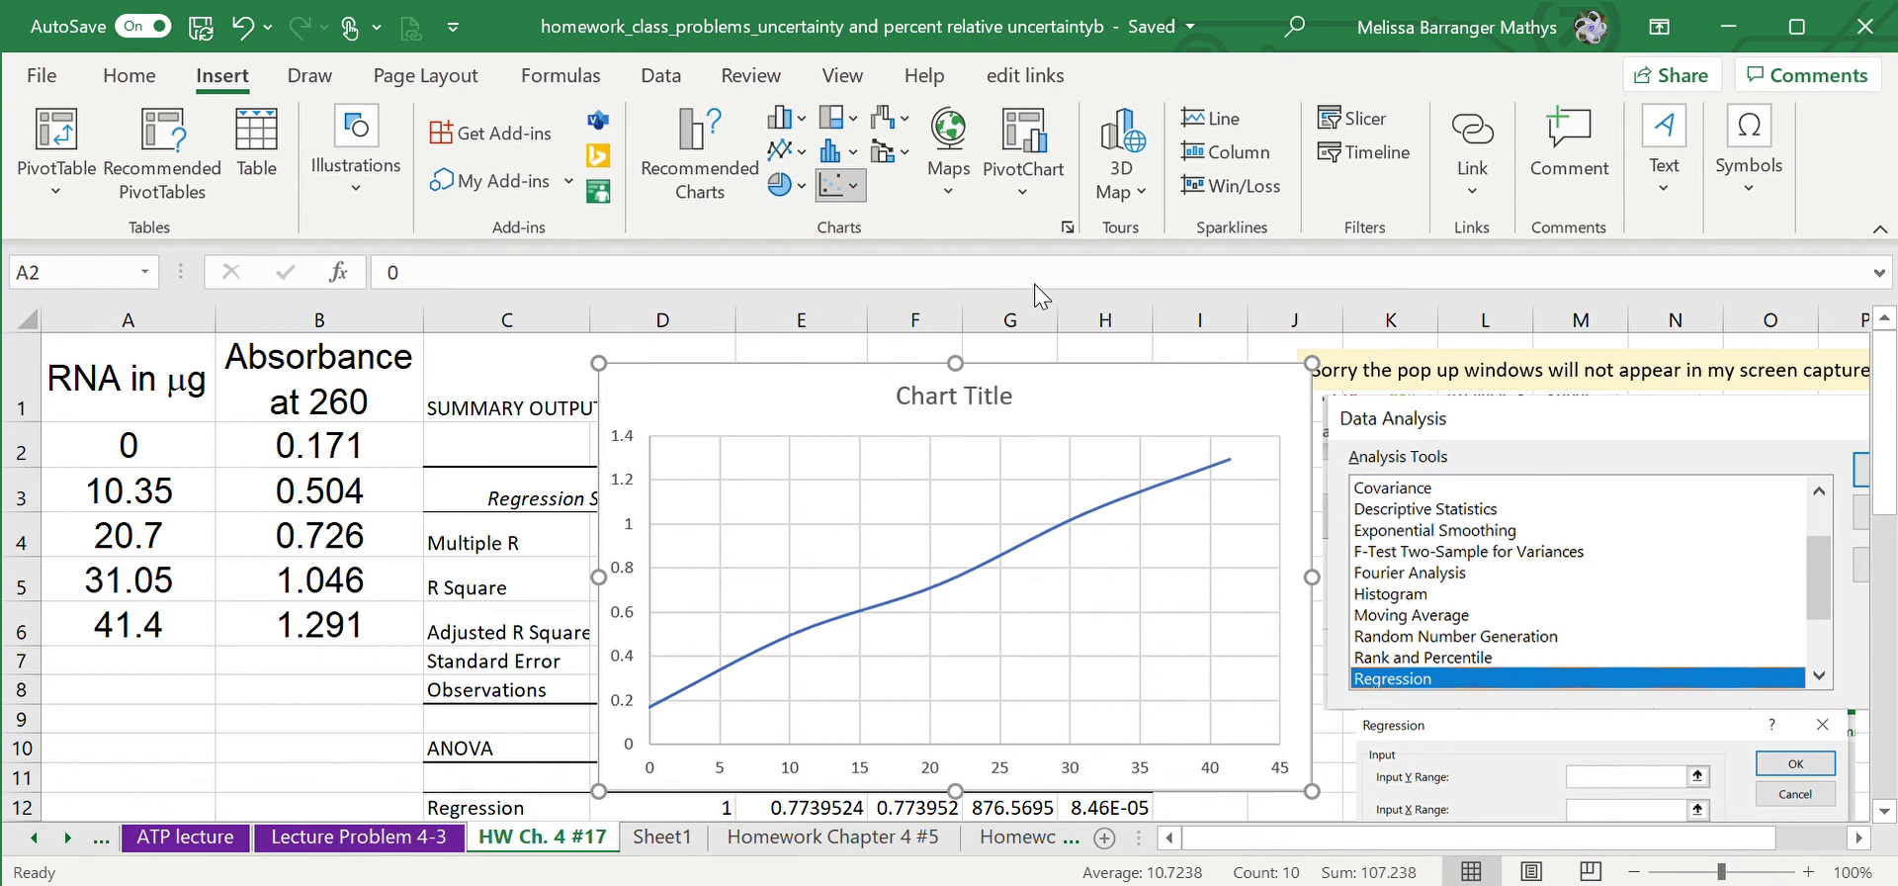
{"action": "left_click", "coordinate": [929, 591]}
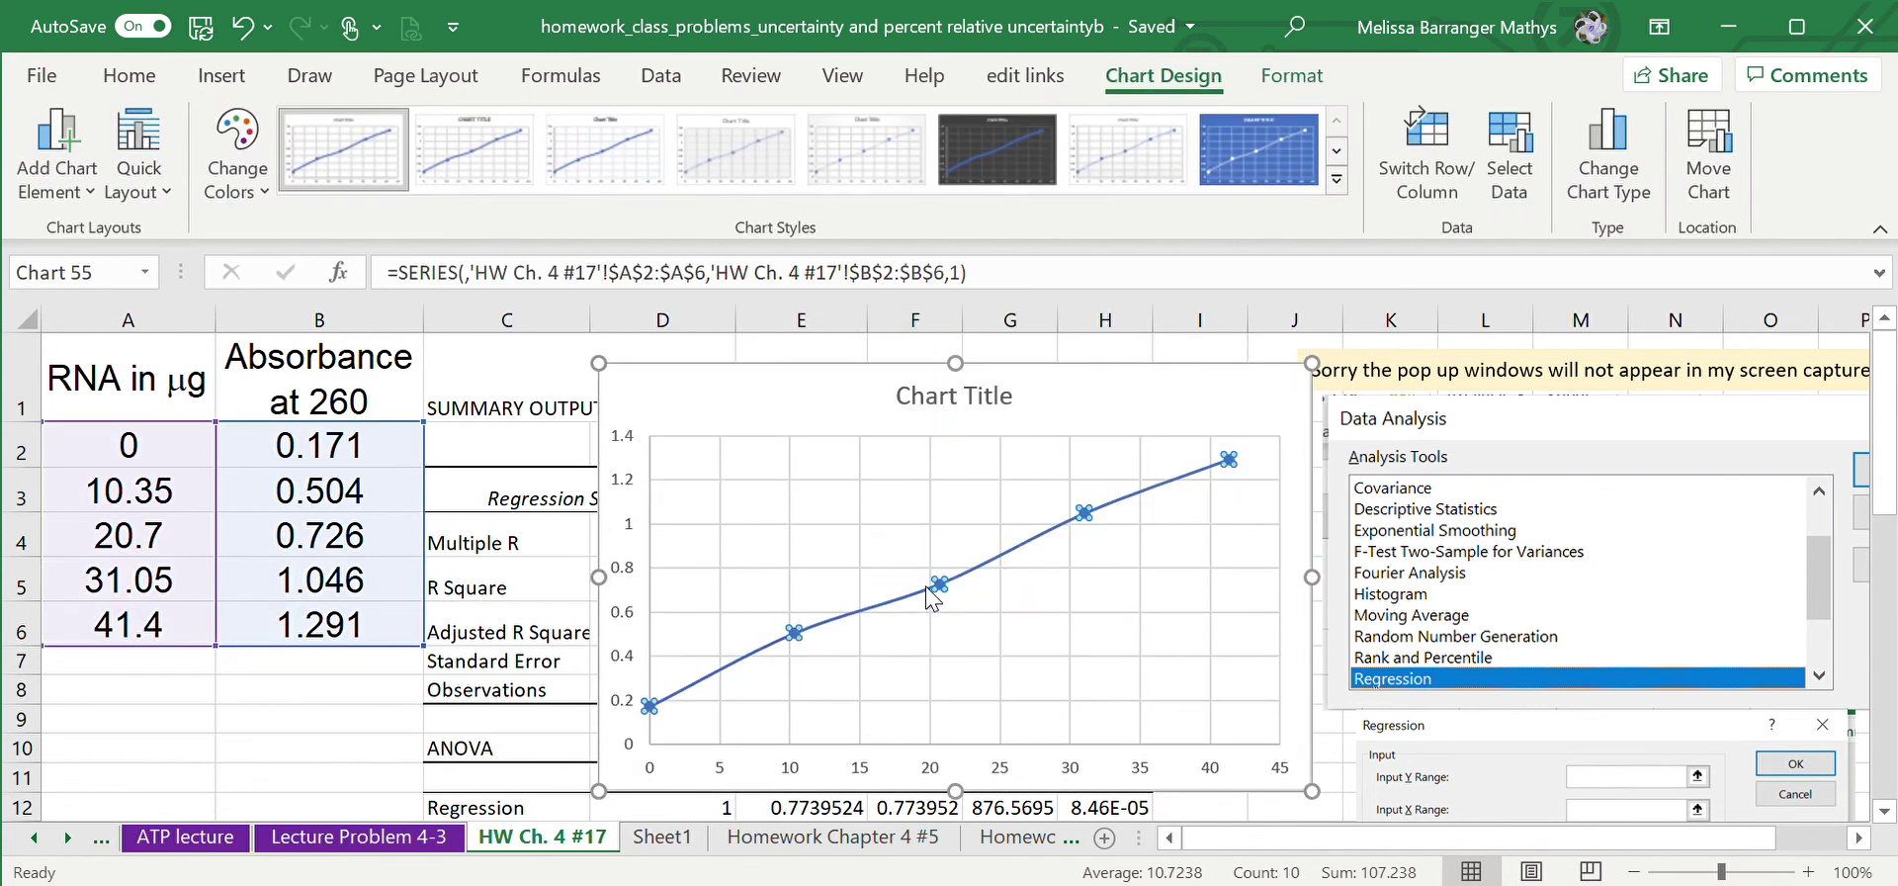
{"action": "left_click", "coordinate": [973, 878]}
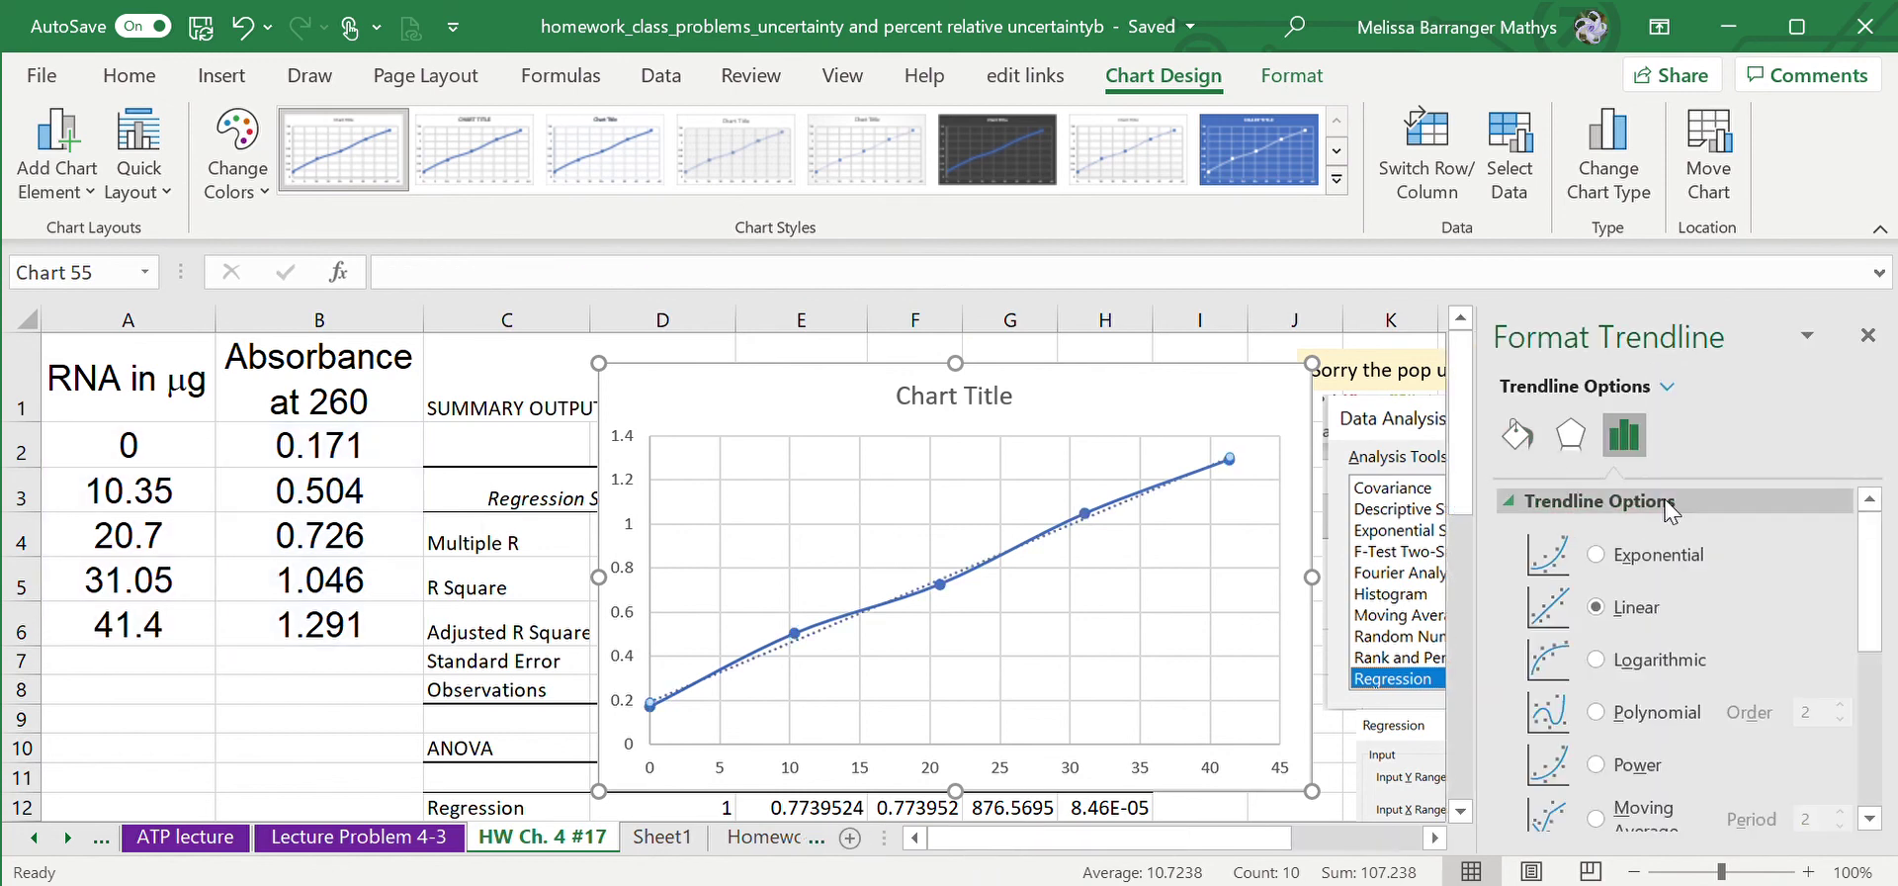
{"action": "scroll", "coordinate": [1877, 578], "scroll_direction": "down", "scroll_amount": 5}
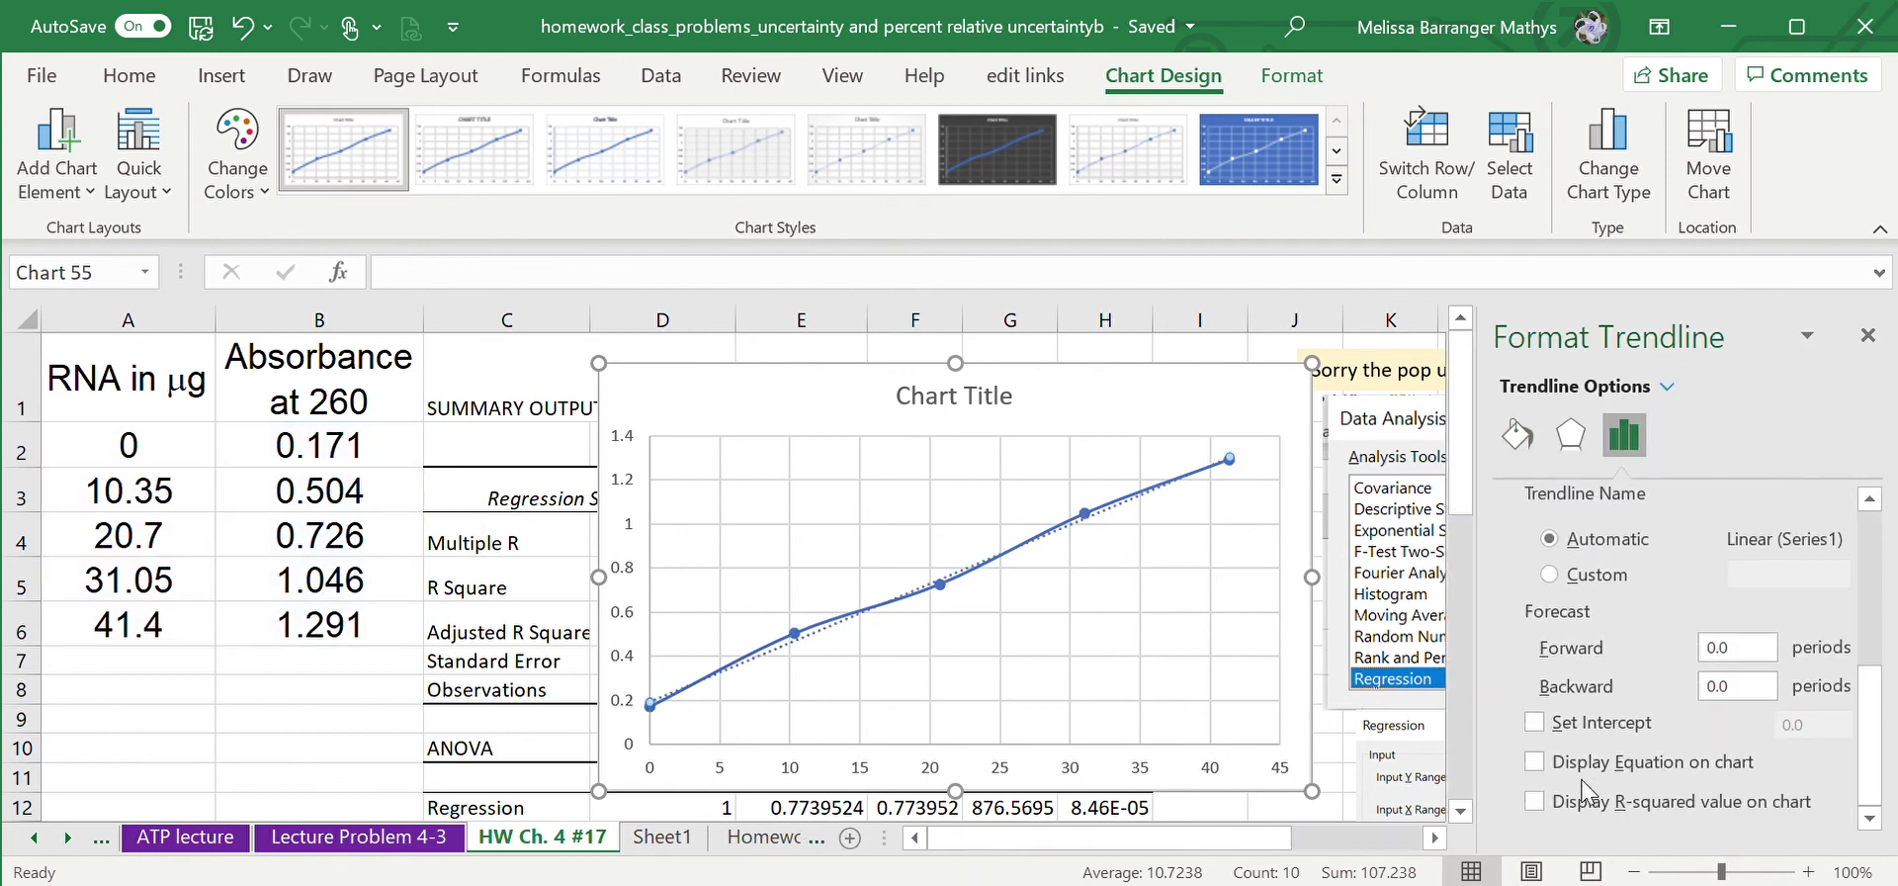
{"action": "left_click", "coordinate": [1534, 761]}
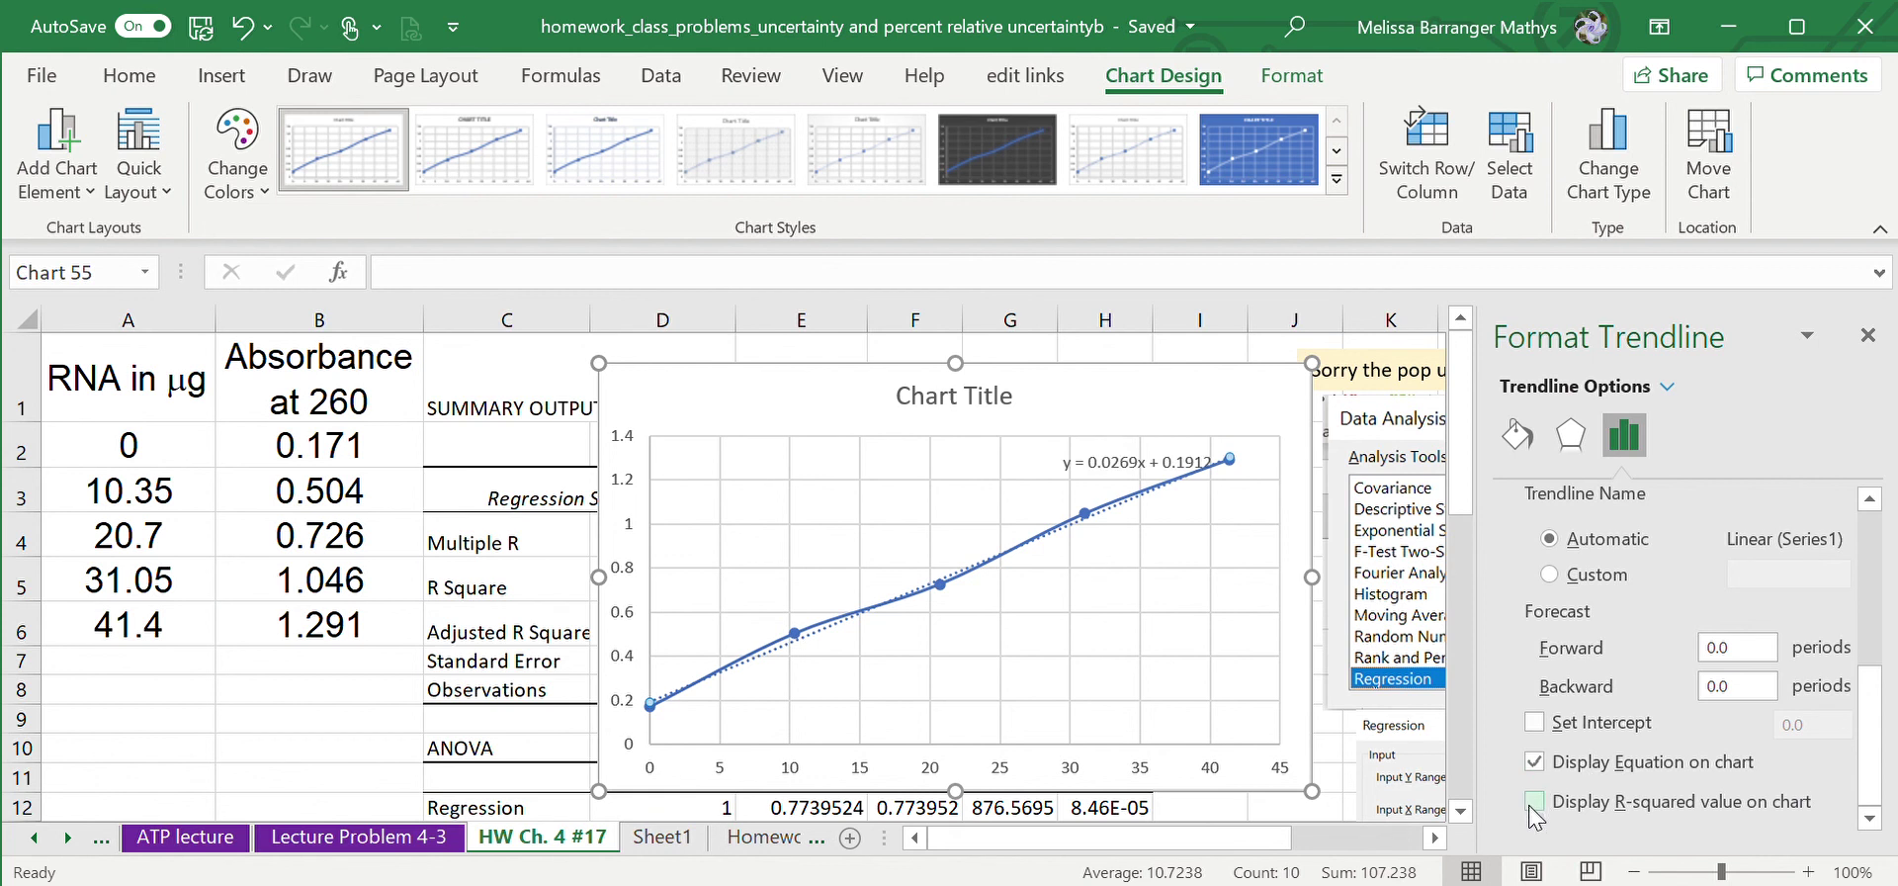
{"action": "left_click", "coordinate": [1534, 801]}
{"action": "left_click_drag", "start_coordinate": [1116, 502], "coordinate": [1122, 427]}
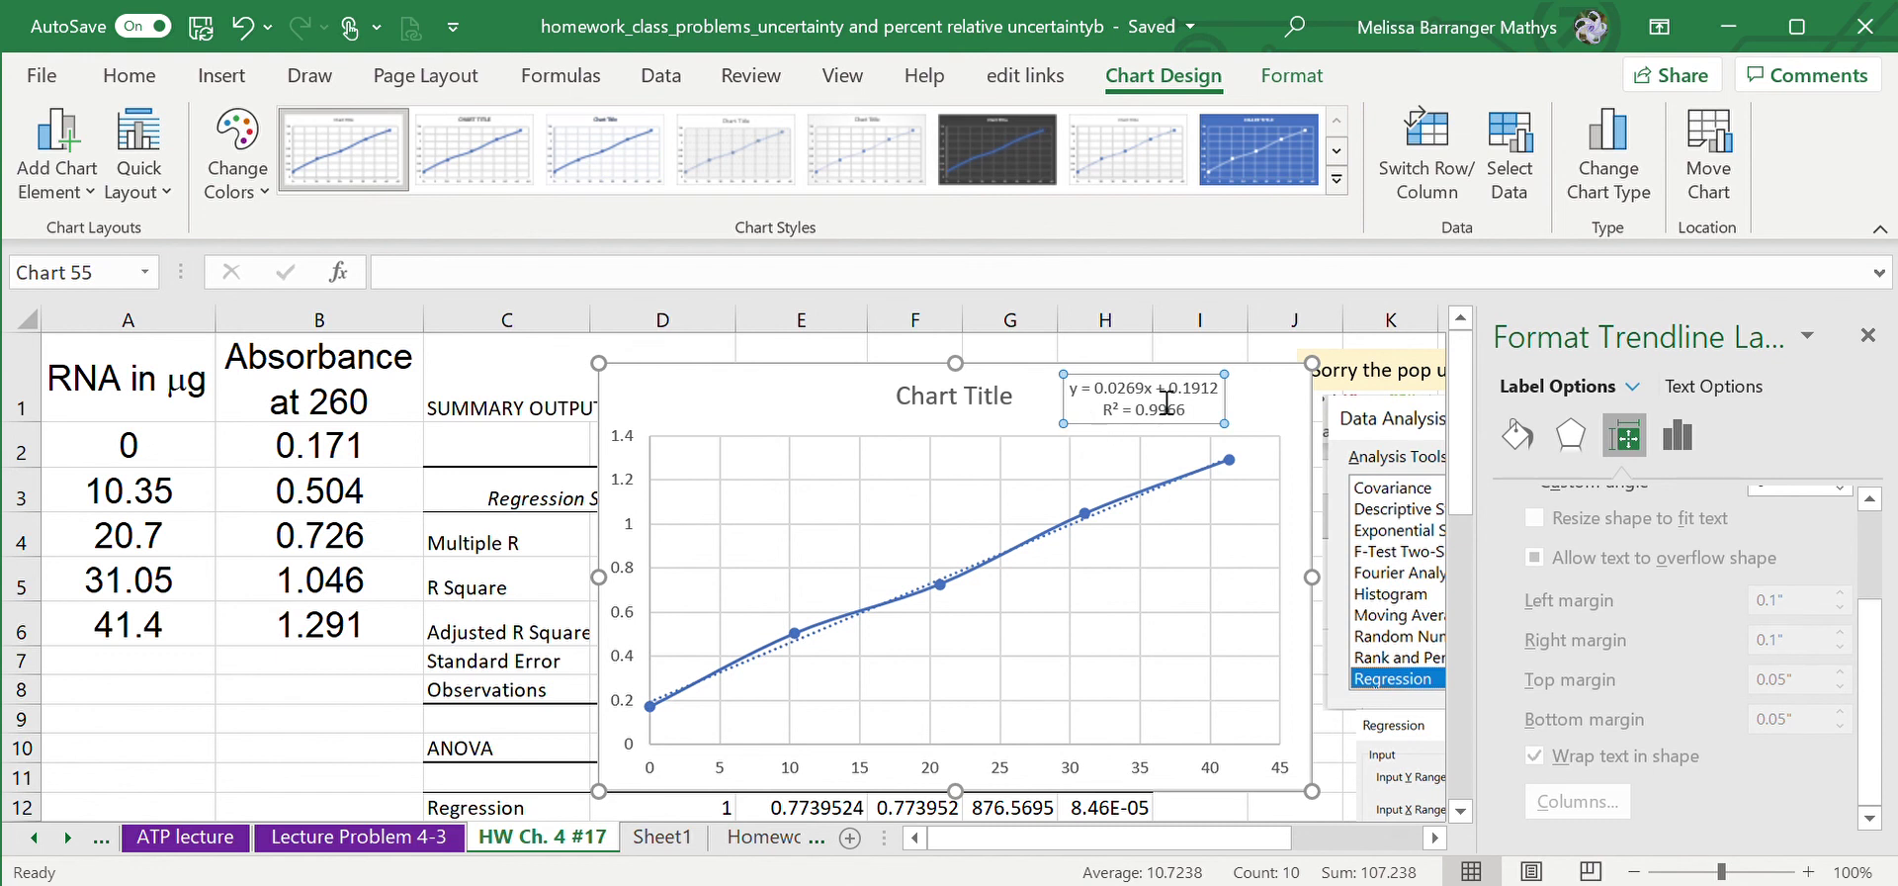